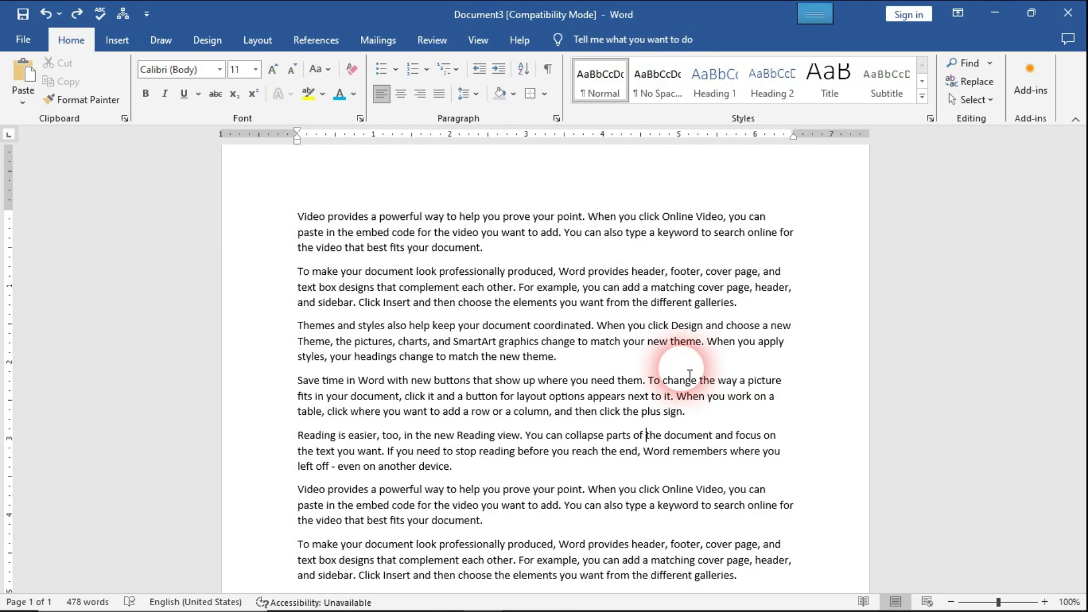
Select all the document text and open Define New Bullet from the Bullets menu.
{"action": "key", "text": "ctrl+a"}
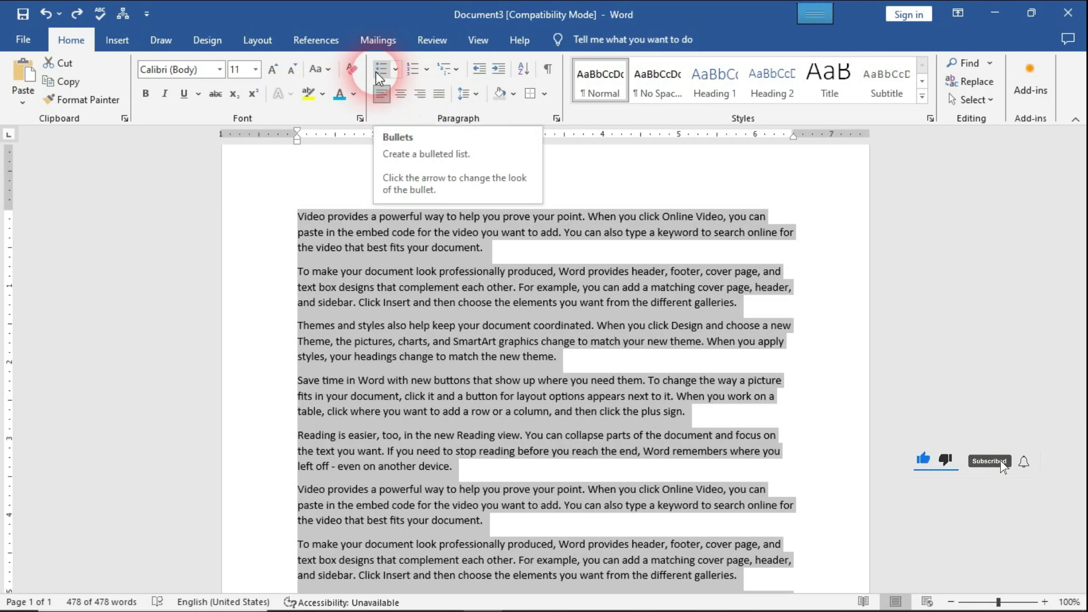
{"action": "left_click", "coordinate": [393, 70]}
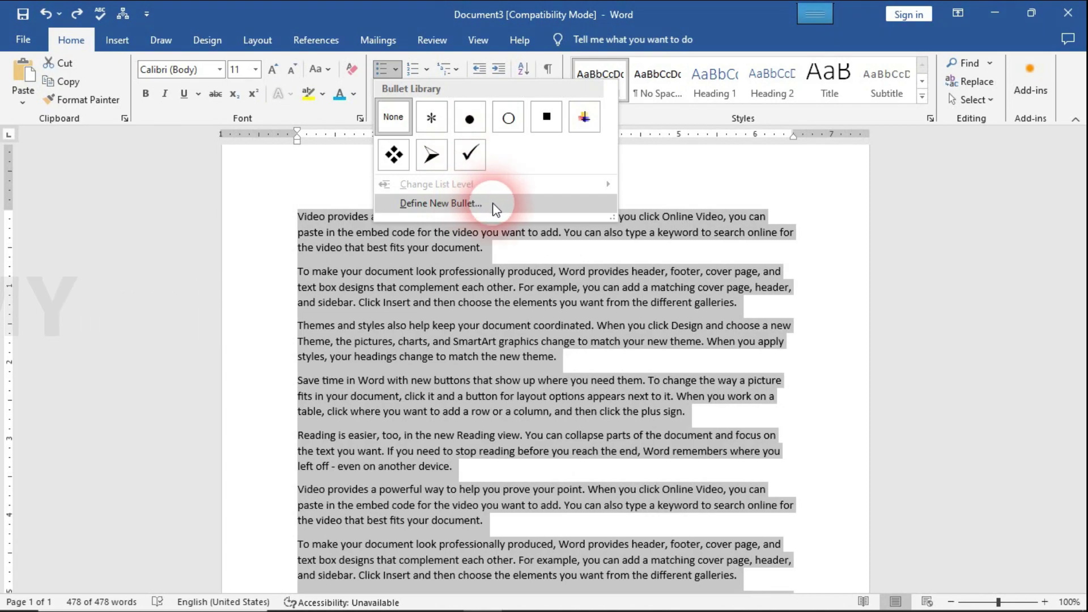
{"action": "left_click", "coordinate": [495, 206]}
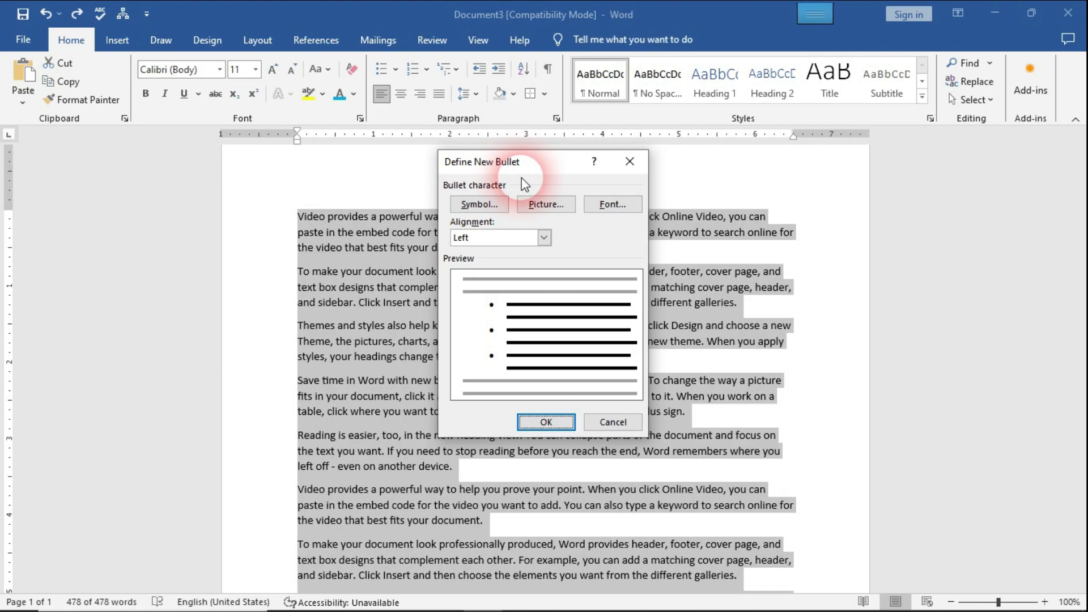
Give every paragraph a spade bullet from the Symbol font (code 170).
{"action": "left_click", "coordinate": [479, 204]}
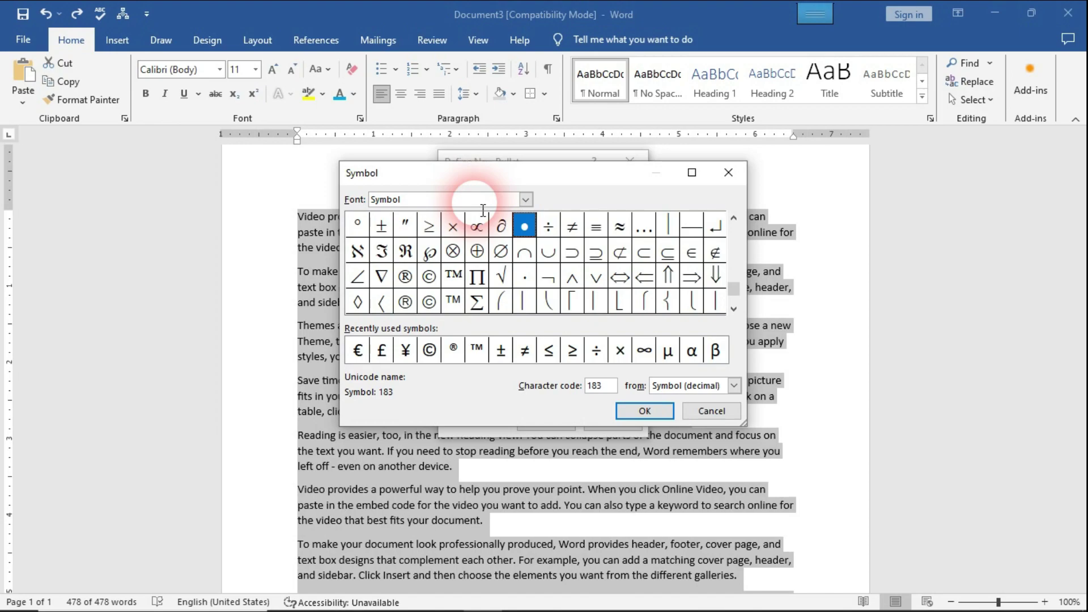
{"action": "left_click_drag", "start_coordinate": [737, 286], "coordinate": [740, 261]}
{"action": "mouse_move", "coordinate": [737, 257]}
{"action": "left_mouse_down"}
{"action": "mouse_move", "coordinate": [736, 231]}
{"action": "mouse_move", "coordinate": [739, 280]}
{"action": "left_mouse_up"}
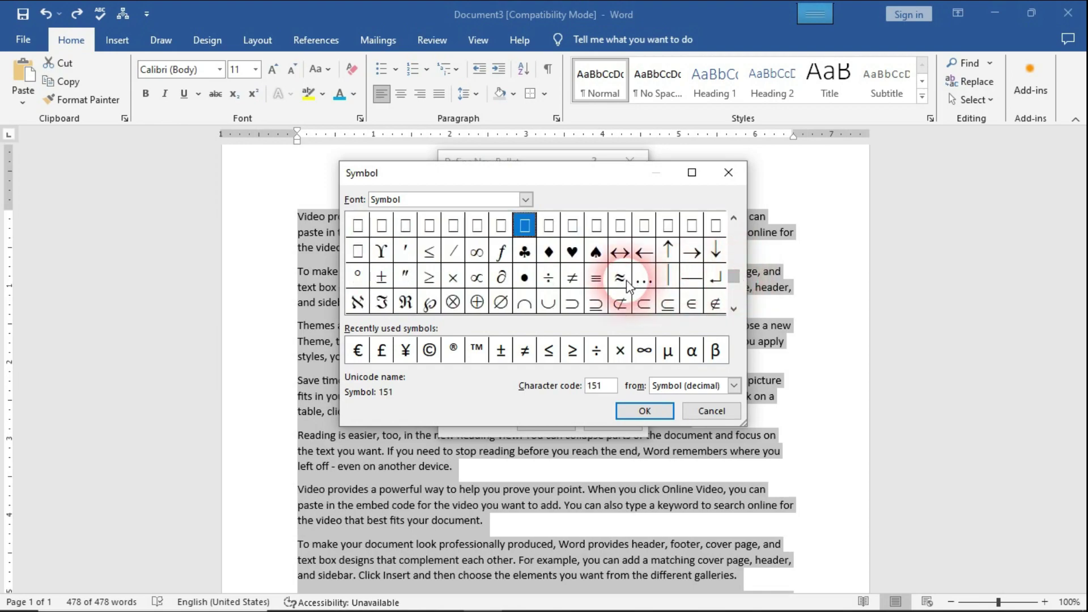
{"action": "left_click", "coordinate": [592, 256]}
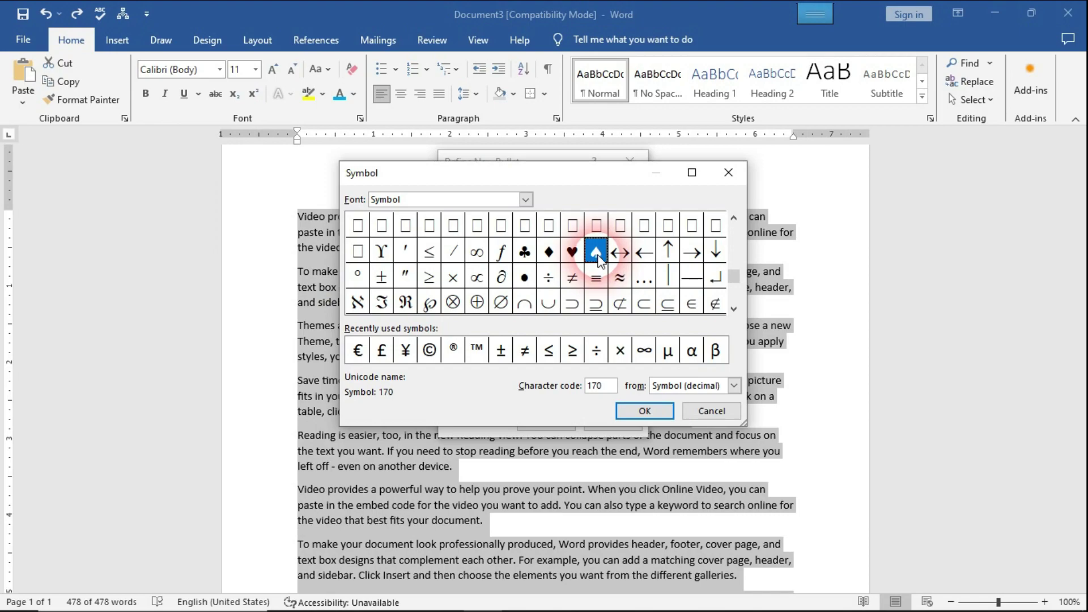
{"action": "left_click", "coordinate": [649, 418]}
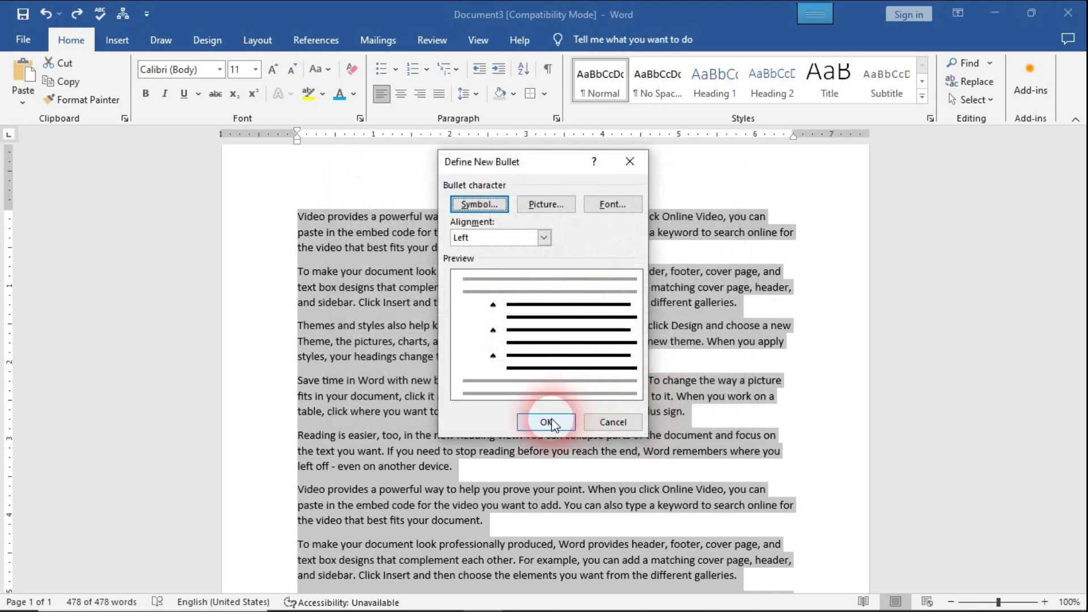
{"action": "left_click", "coordinate": [547, 422]}
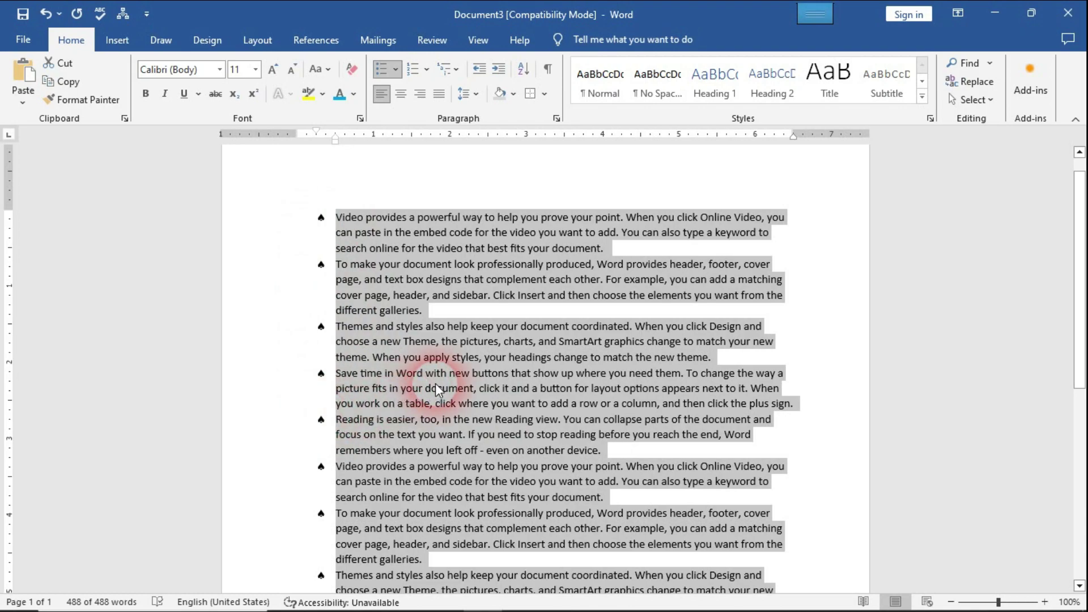
{"action": "left_click", "coordinate": [395, 69]}
Swap the spades for the Webdings skip-forward bullet (character code 42).
{"action": "left_click", "coordinate": [470, 315]}
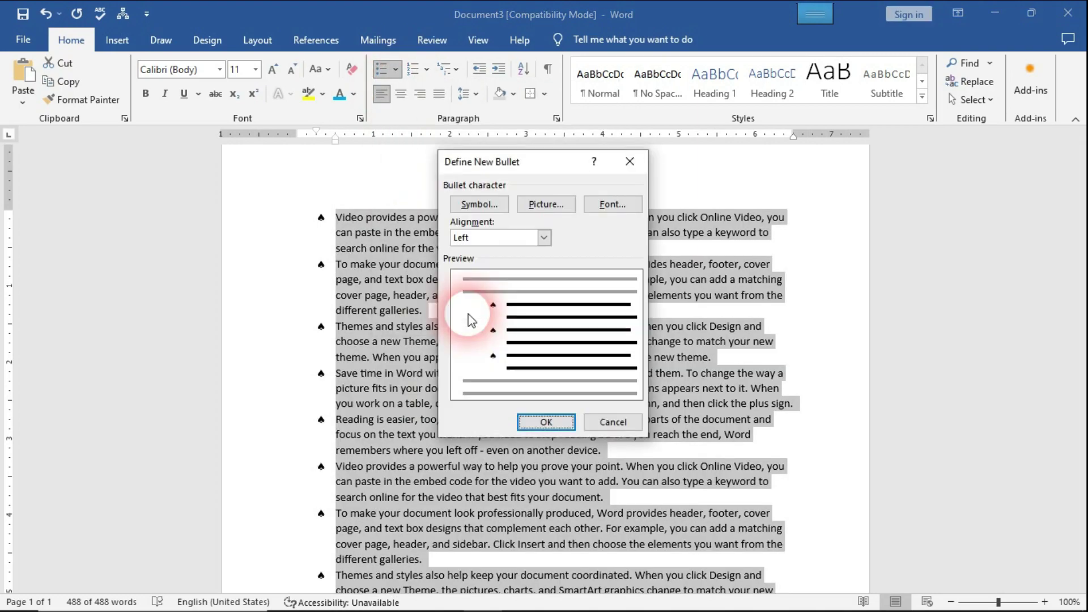
{"action": "left_click", "coordinate": [494, 214]}
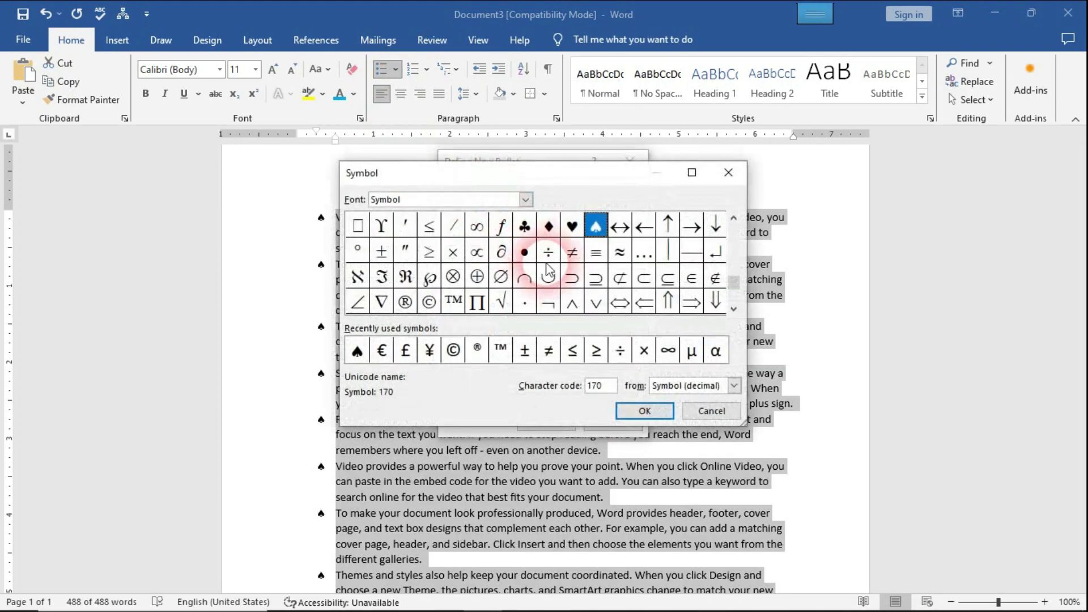
{"action": "left_click", "coordinate": [525, 200]}
{"action": "type", "text": "we"}
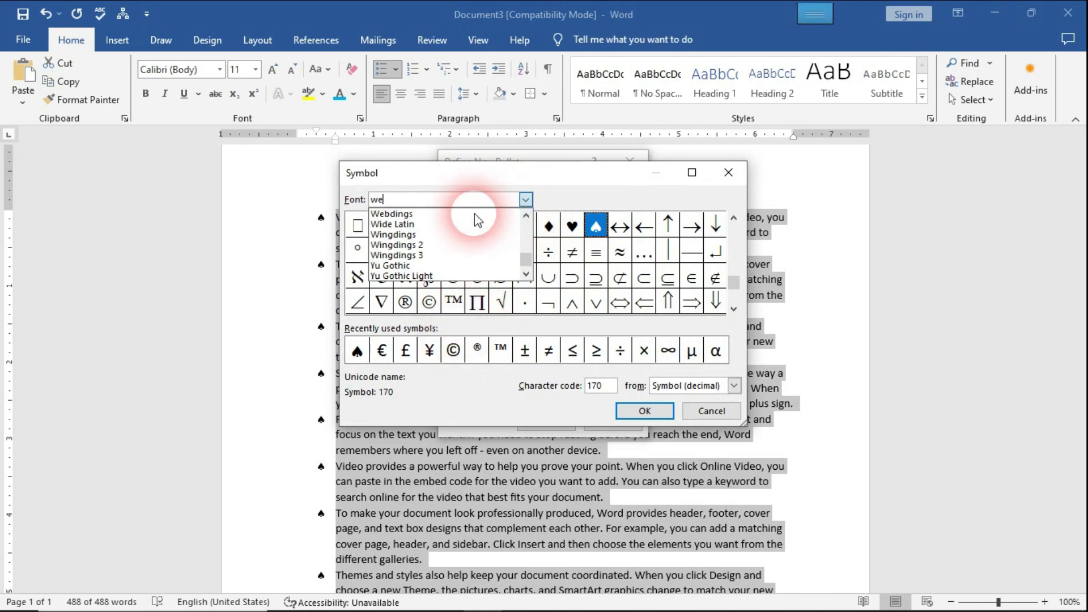
{"action": "type", "text": "b"}
{"action": "left_click", "coordinate": [397, 214]}
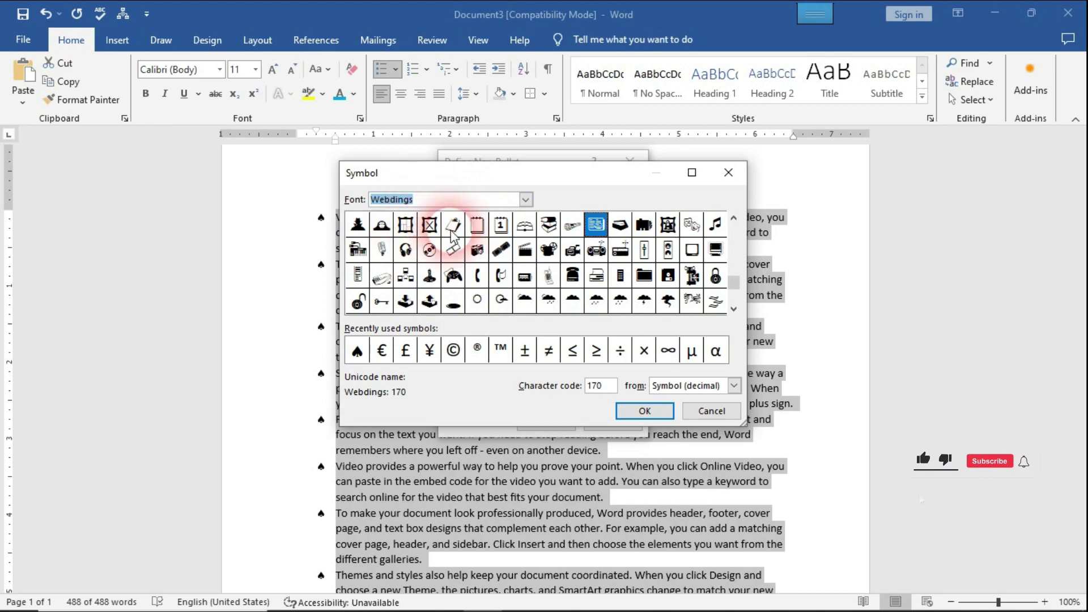
{"action": "left_click_drag", "start_coordinate": [734, 282], "coordinate": [738, 230]}
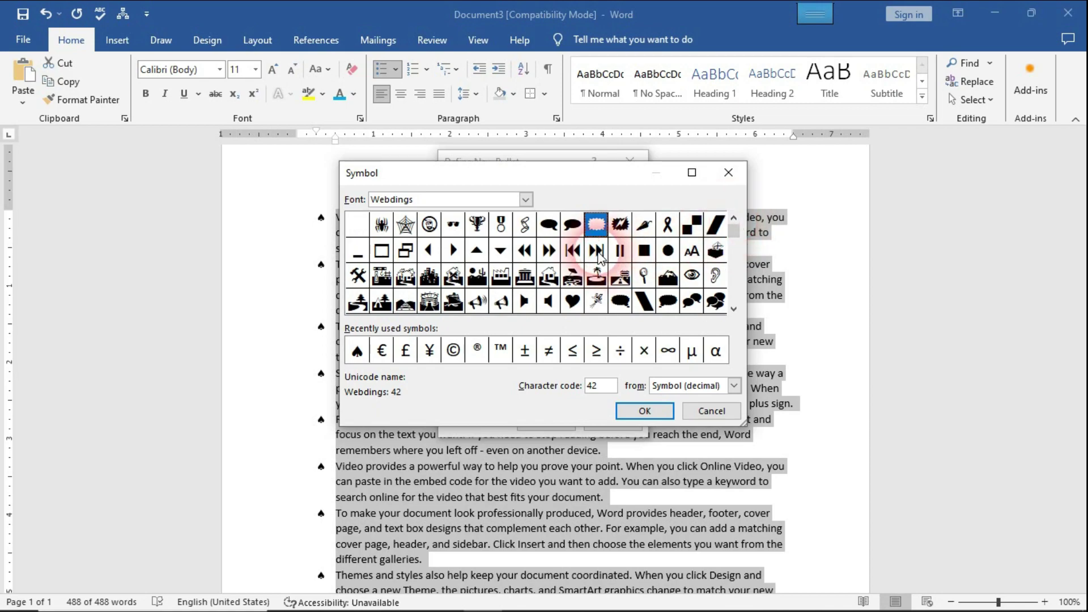
{"action": "left_click", "coordinate": [645, 411]}
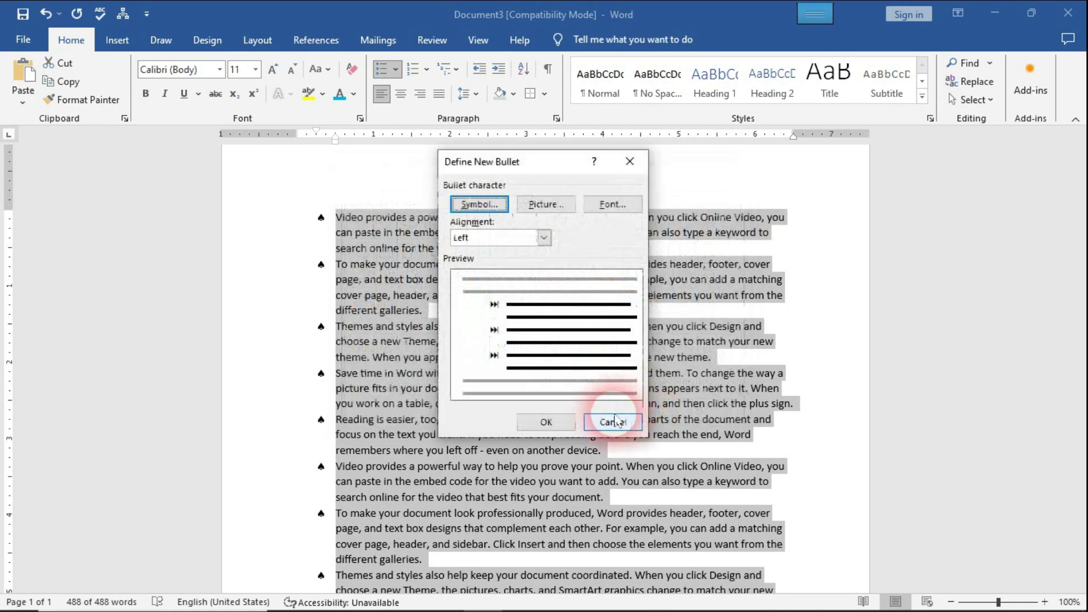
{"action": "left_click", "coordinate": [547, 425]}
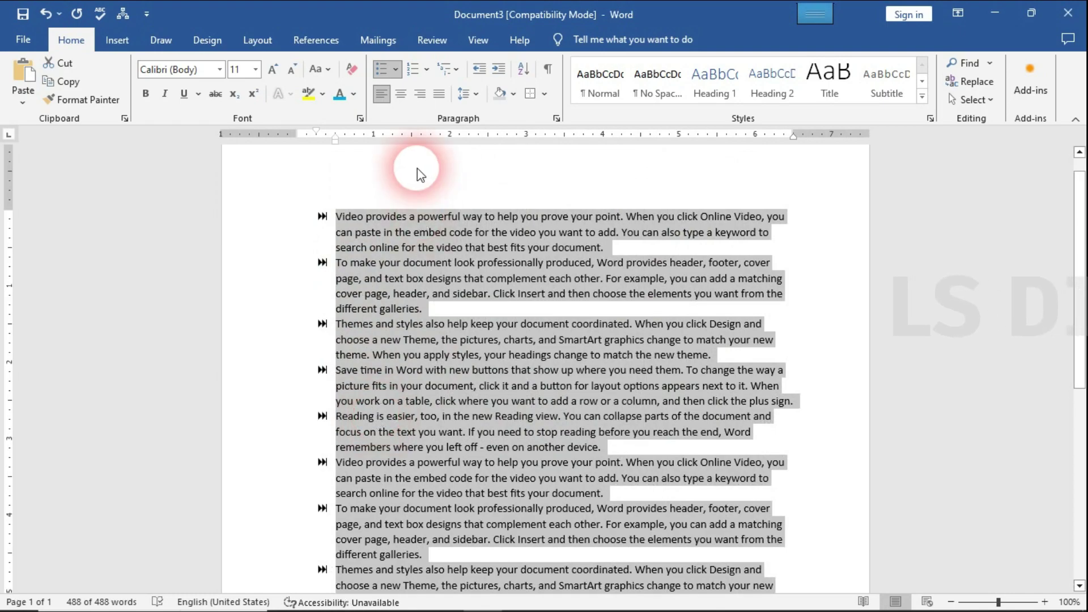
Reopen the custom bullet definition, keeping the Webdings skip-forward glyph.
{"action": "left_click", "coordinate": [395, 69]}
{"action": "left_click", "coordinate": [441, 315]}
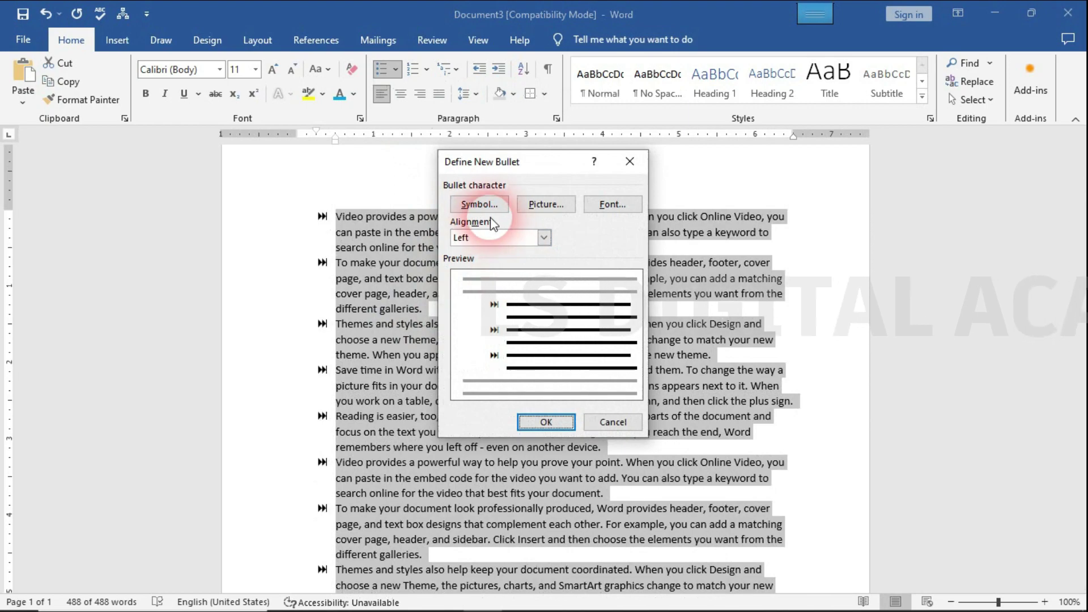
{"action": "left_click", "coordinate": [481, 204]}
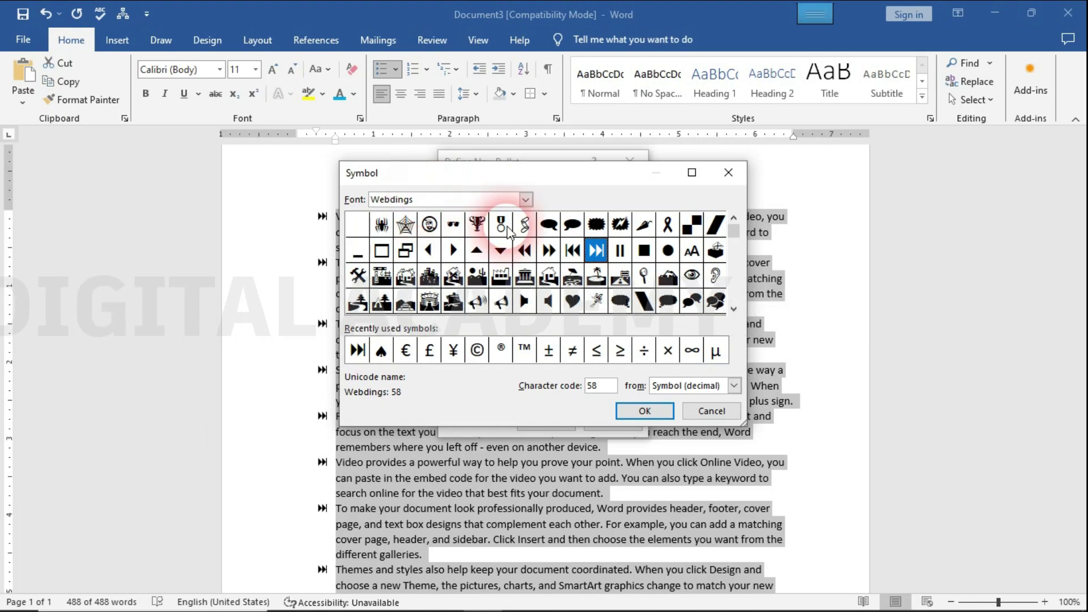
{"action": "left_click", "coordinate": [727, 173]}
{"action": "left_click", "coordinate": [471, 205]}
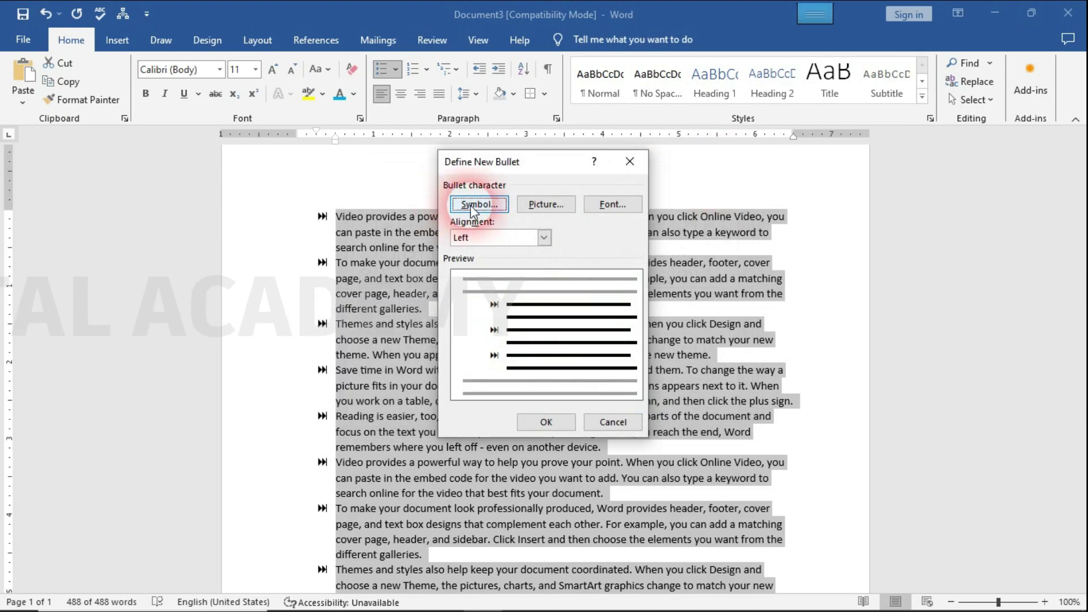
Make the bullet font red, bold Webdings (Lohit Telugu complex script) and apply it.
{"action": "left_click", "coordinate": [609, 205]}
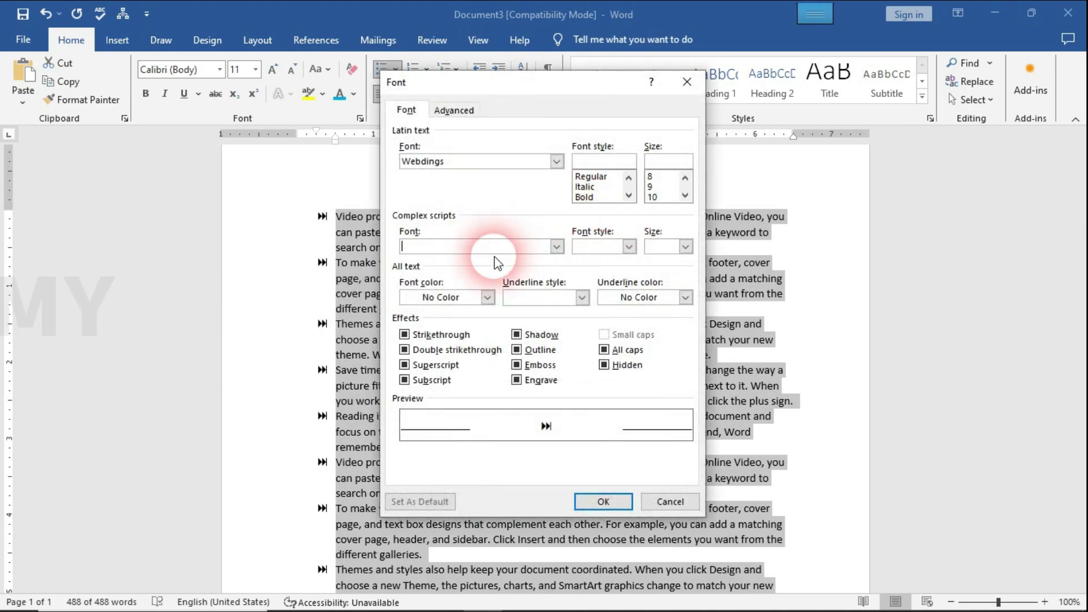
{"action": "left_click", "coordinate": [557, 247]}
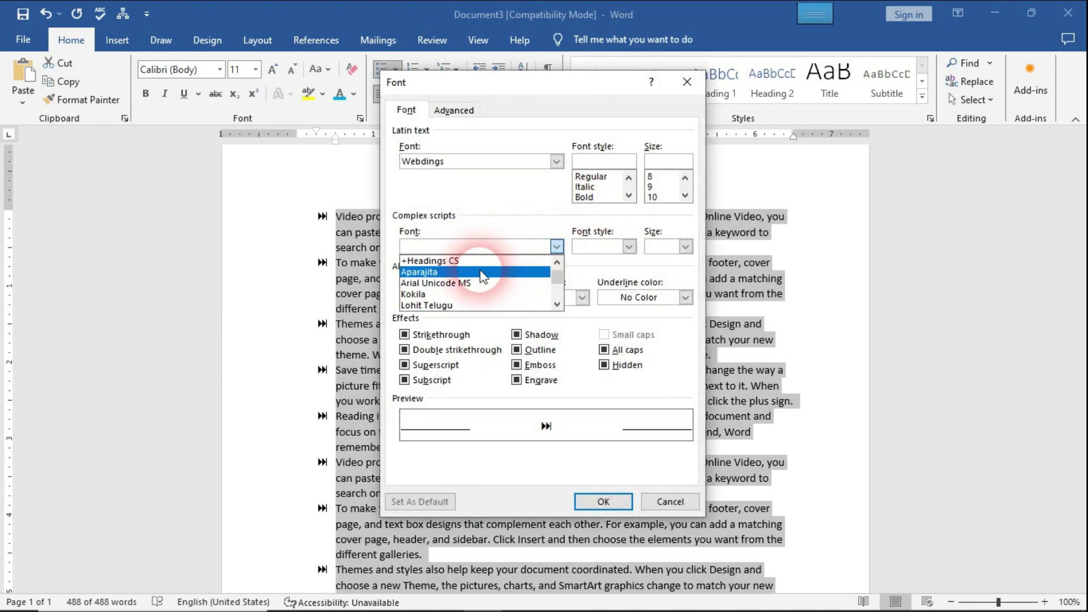
{"action": "left_click", "coordinate": [468, 306]}
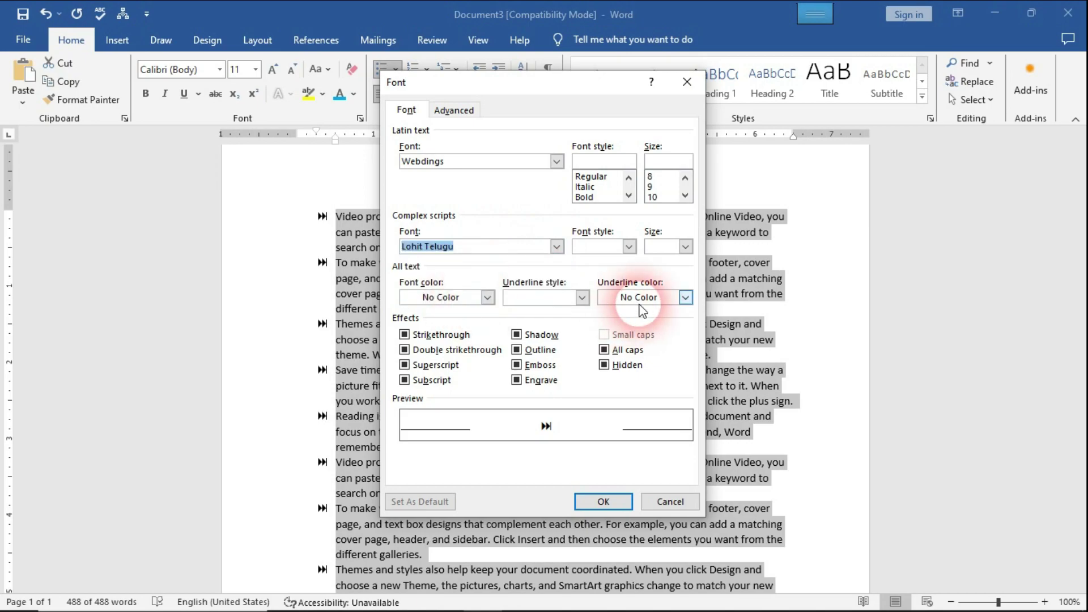
{"action": "left_click", "coordinate": [582, 298]}
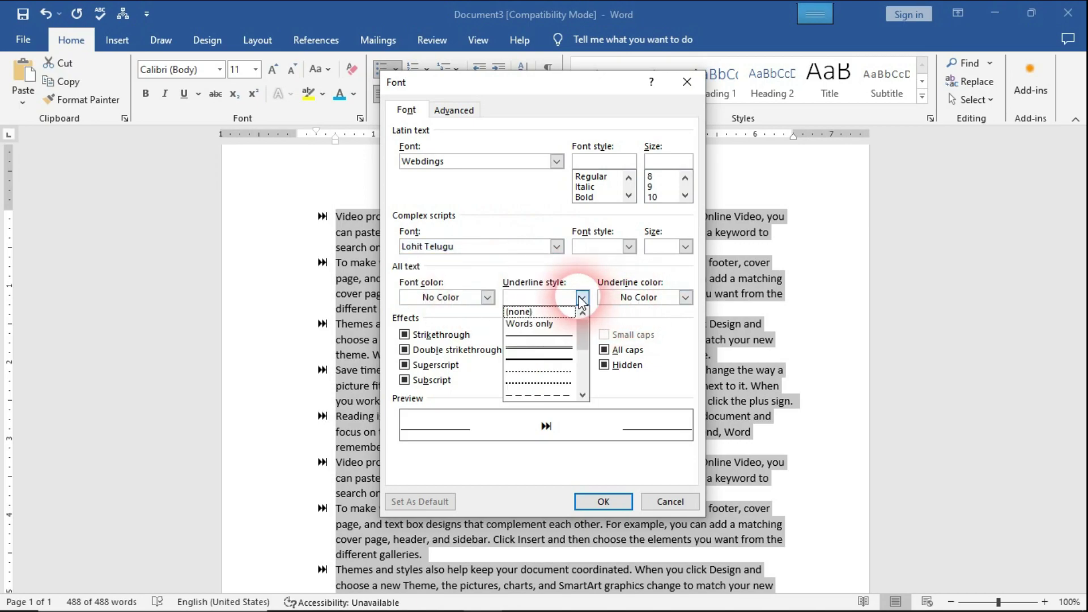
{"action": "left_click", "coordinate": [487, 298]}
{"action": "left_click", "coordinate": [421, 439]}
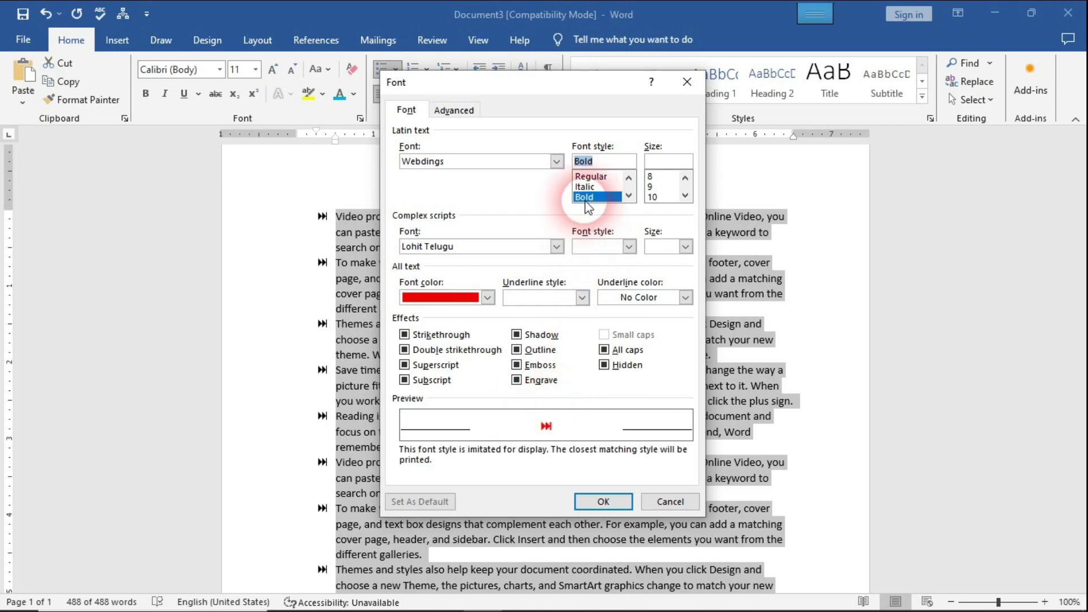
{"action": "left_click", "coordinate": [604, 502]}
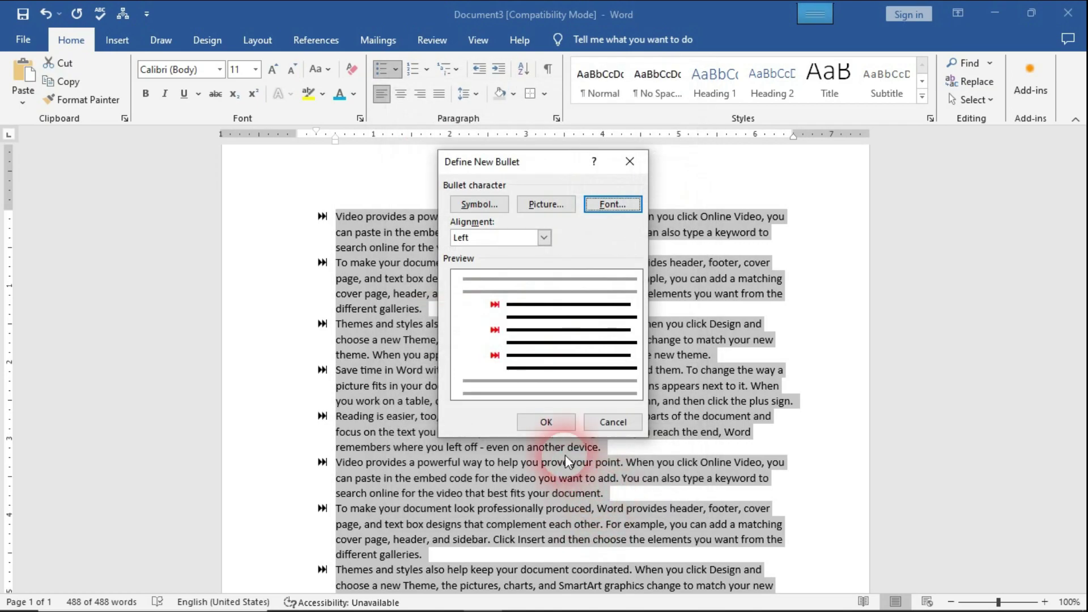
{"action": "left_click", "coordinate": [553, 414]}
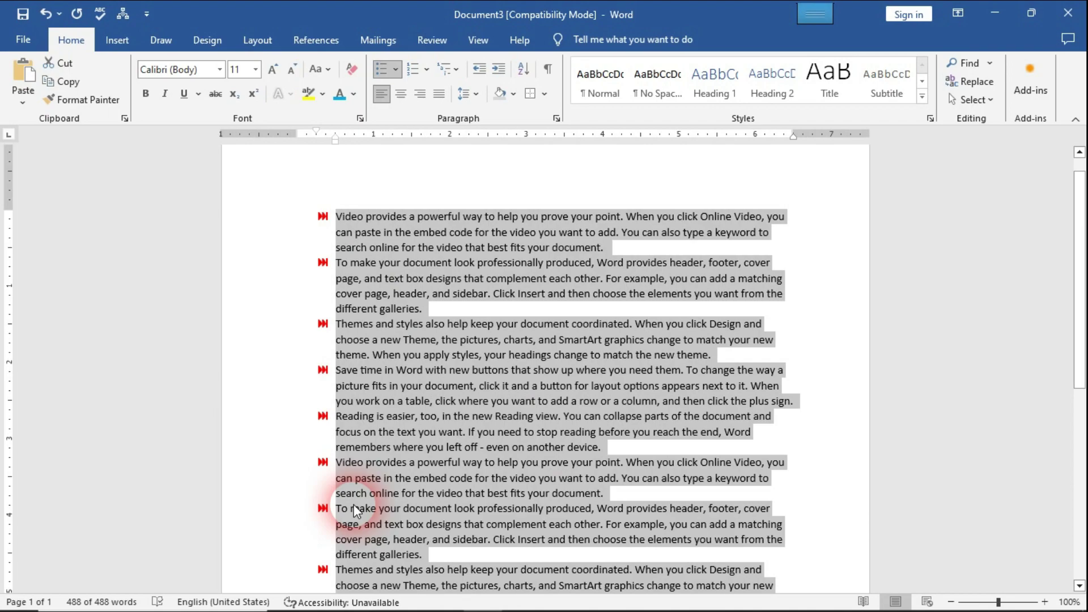
Use the offline image Digital-Marketing-PNG-Free-Download as the picture bullet for every item.
{"action": "left_click", "coordinate": [395, 69]}
{"action": "left_click", "coordinate": [440, 314]}
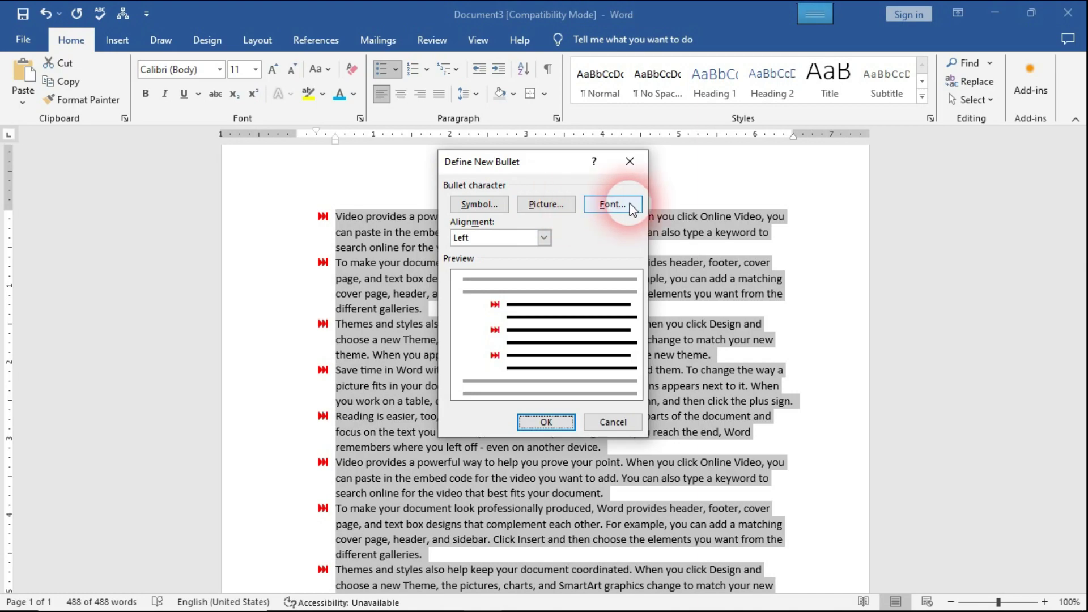
{"action": "left_click", "coordinate": [570, 210]}
{"action": "left_click", "coordinate": [565, 350]}
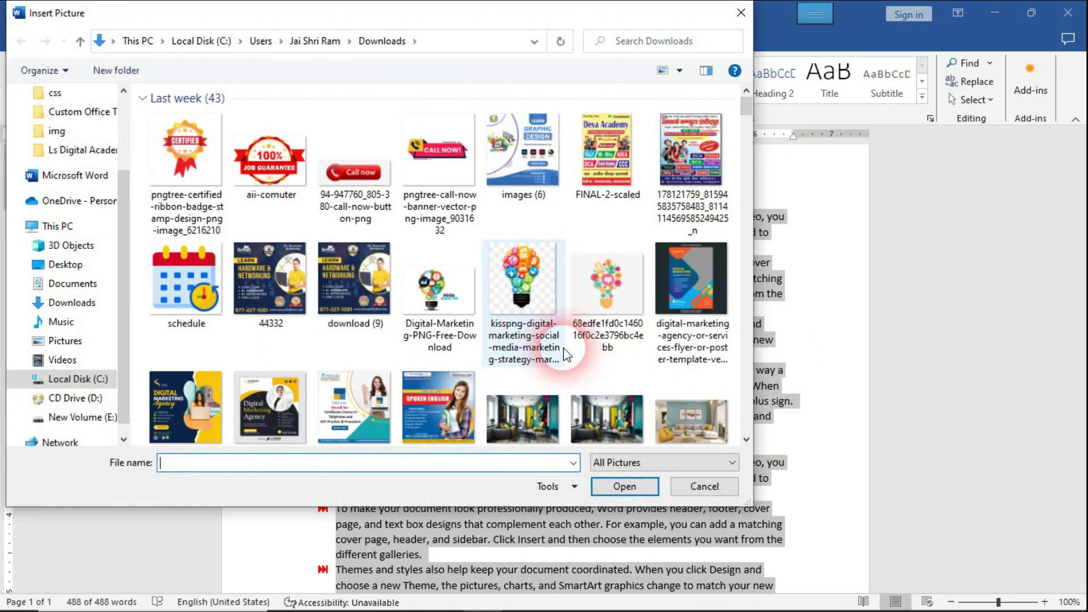
{"action": "left_click", "coordinate": [446, 296]}
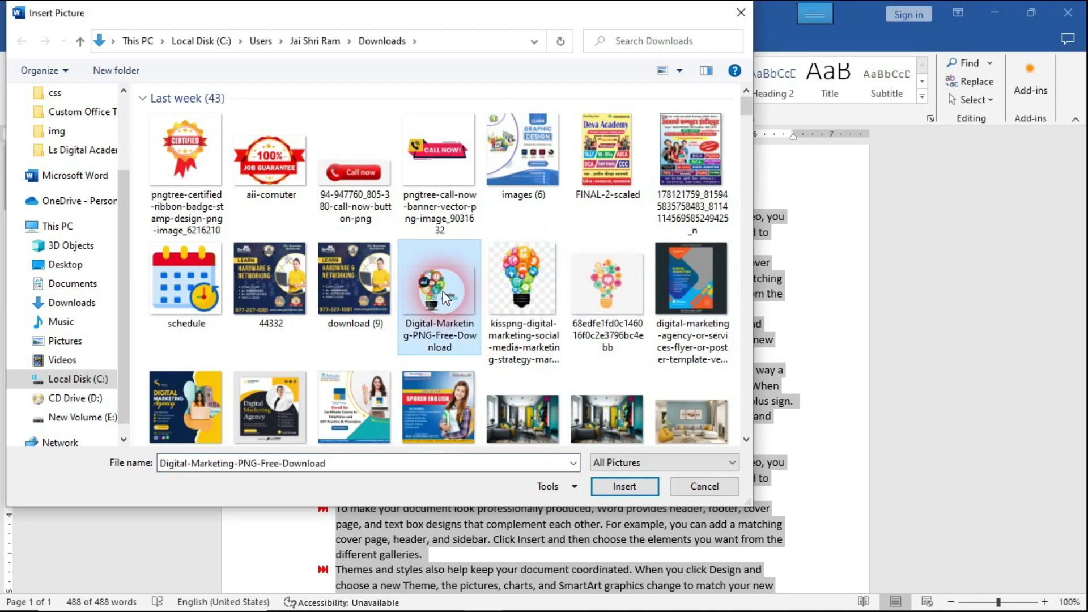
{"action": "left_click", "coordinate": [624, 487]}
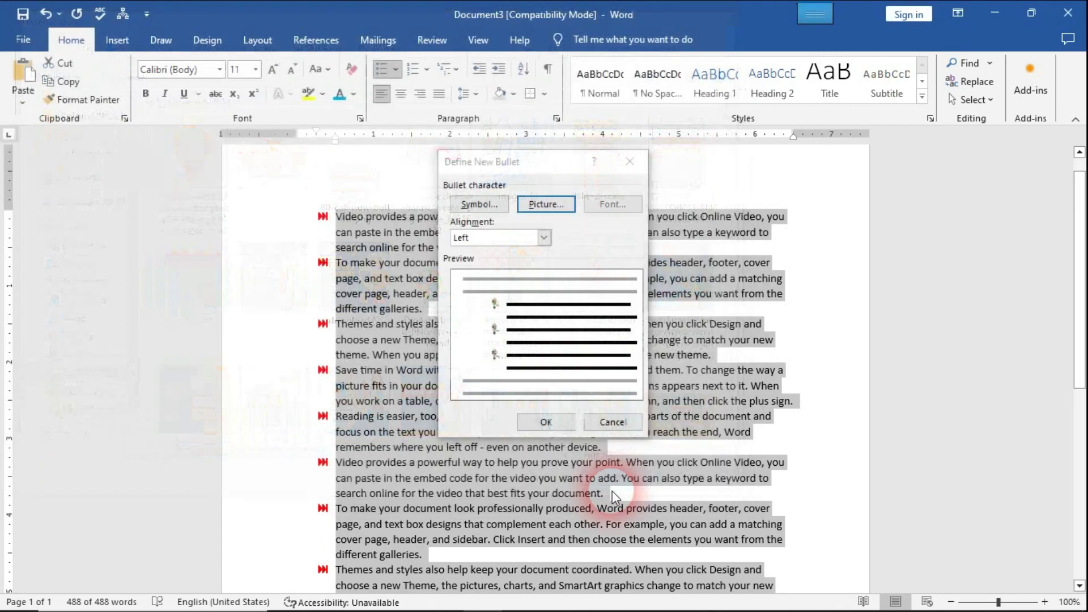
{"action": "left_click", "coordinate": [603, 418]}
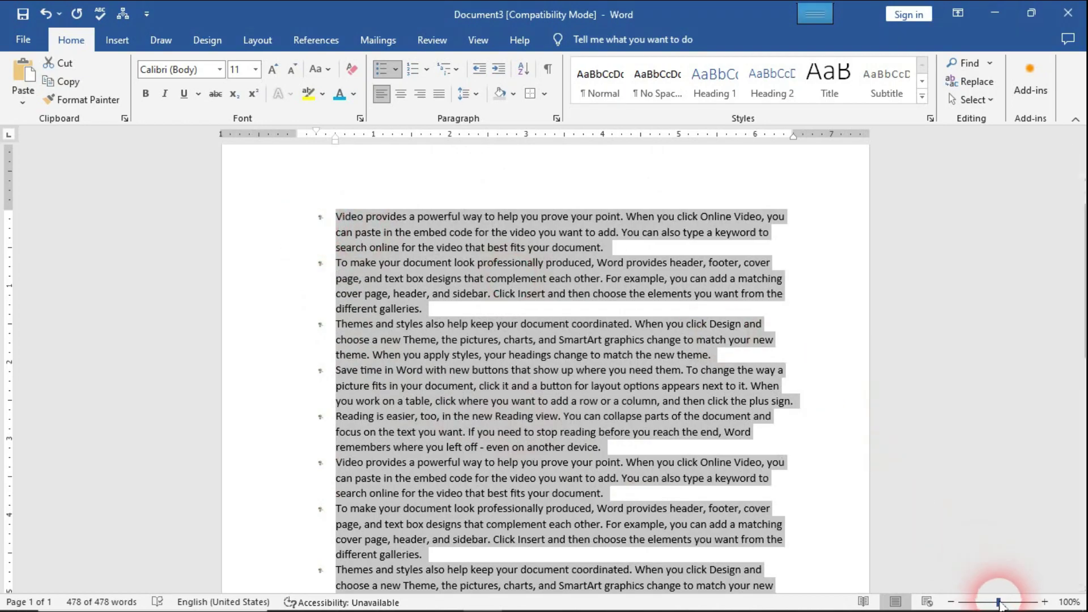
Zoom in to inspect the picture bullets, restore the view, and reopen Define New Bullet.
{"action": "left_click_drag", "start_coordinate": [999, 602], "coordinate": [1028, 606]}
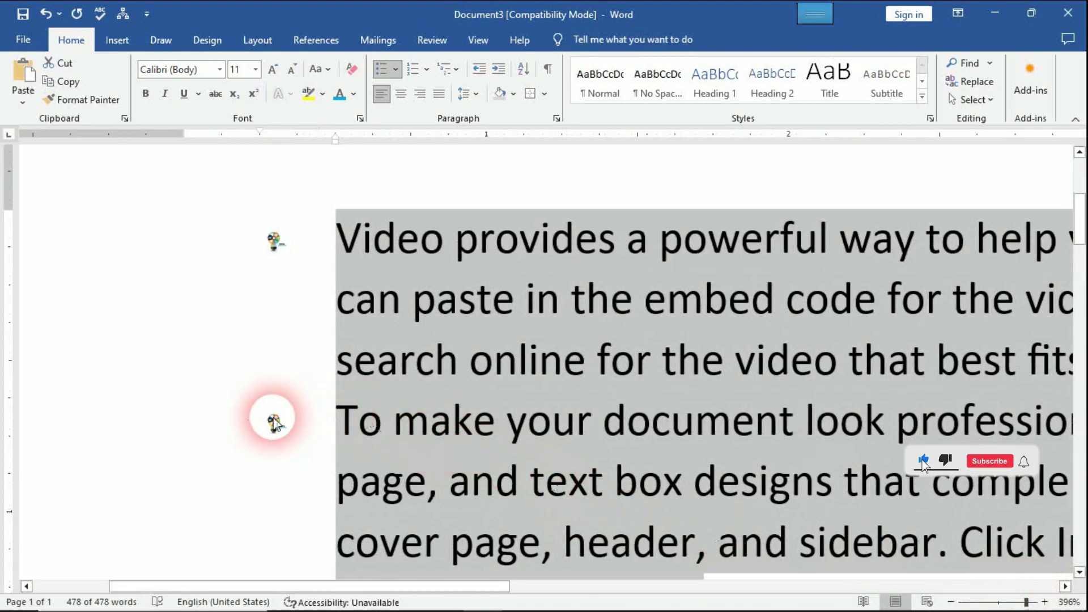
{"action": "left_click_drag", "start_coordinate": [1026, 602], "coordinate": [1037, 603]}
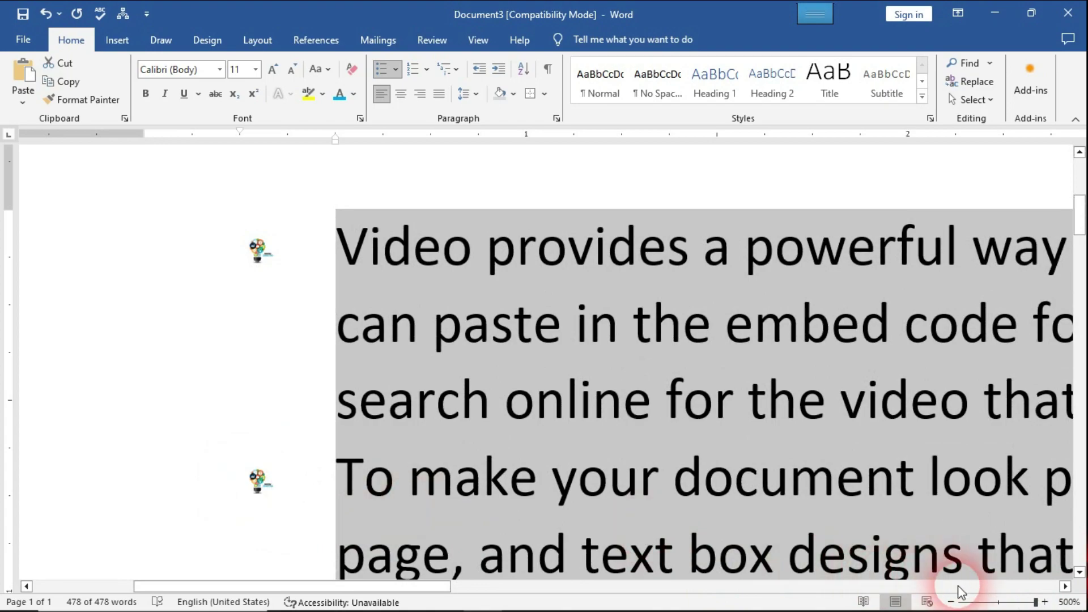
{"action": "left_click", "coordinate": [999, 603]}
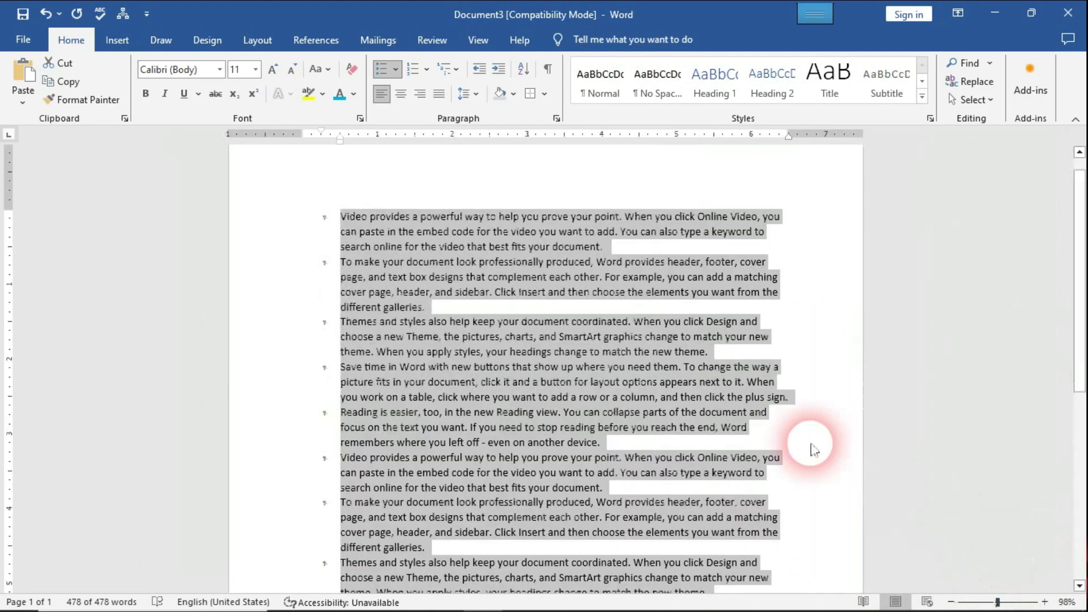
{"action": "left_click", "coordinate": [395, 69]}
{"action": "left_click", "coordinate": [489, 353]}
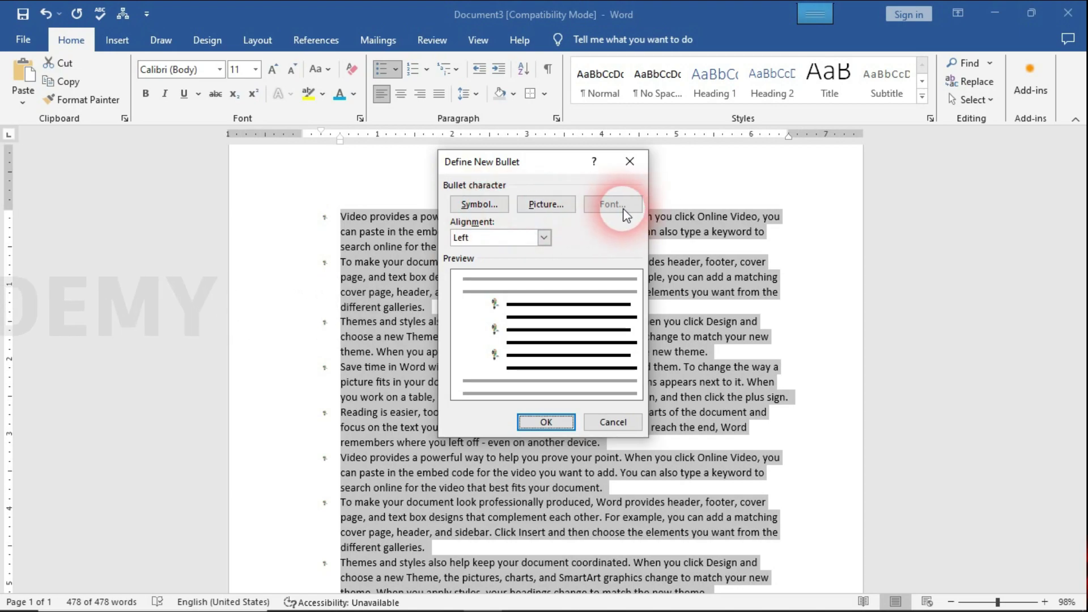
Dismiss Define New Bullet without changes, keeping the picture bullets.
{"action": "left_click", "coordinate": [629, 162]}
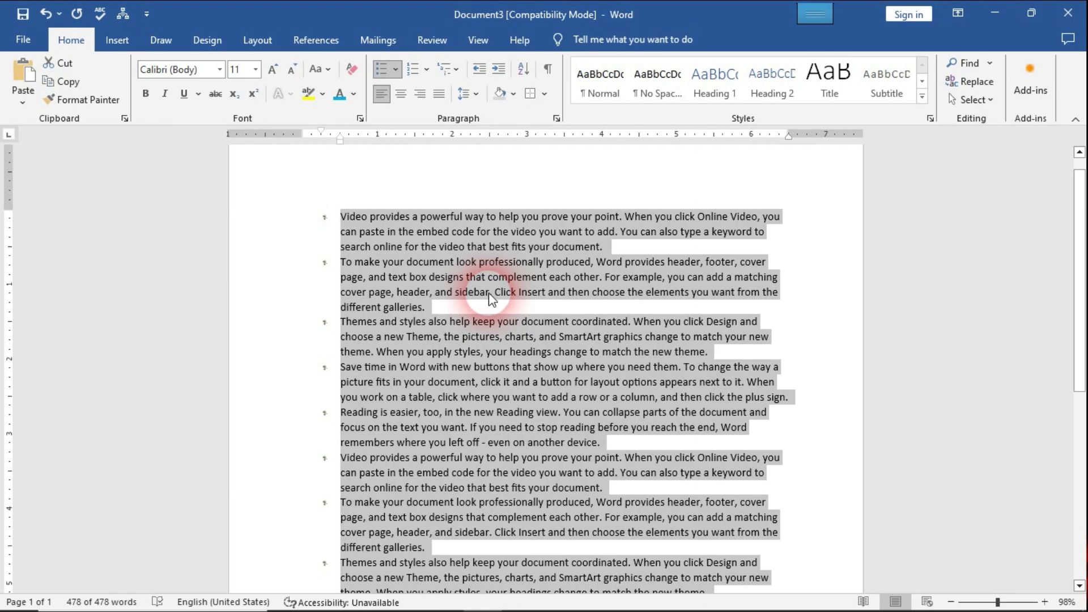
Try 1., 1) and Roman numeral numbering on the list.
{"action": "left_click", "coordinate": [426, 69]}
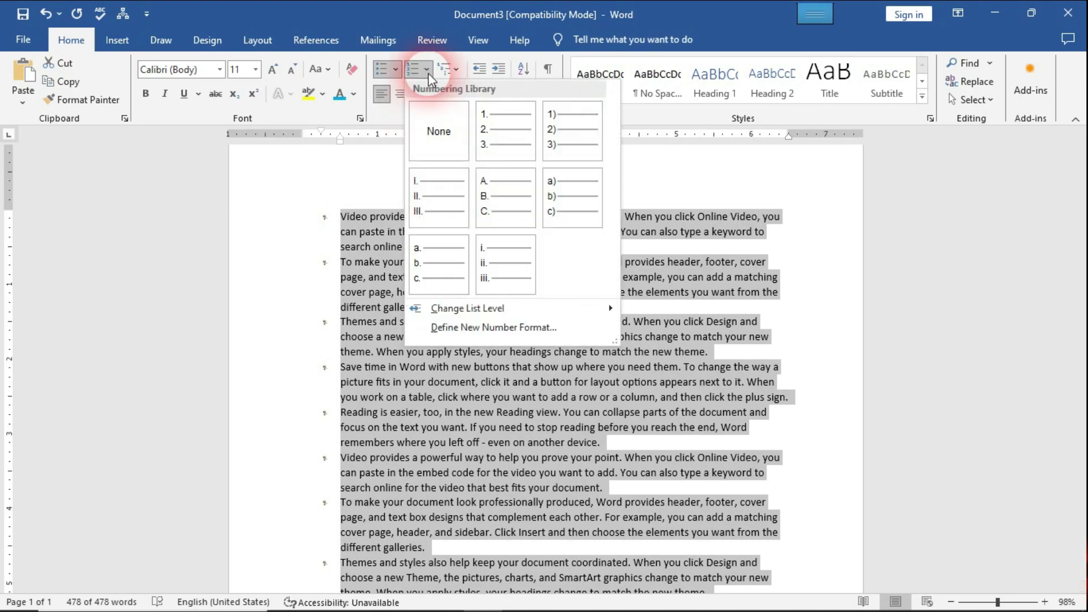
{"action": "left_click", "coordinate": [507, 150]}
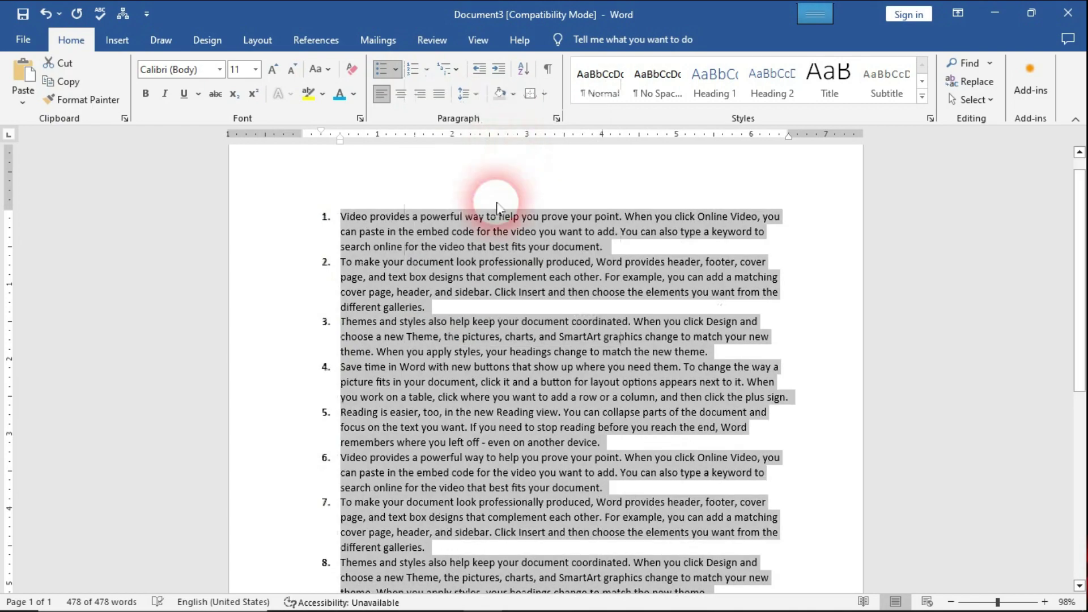
{"action": "left_click", "coordinate": [426, 69]}
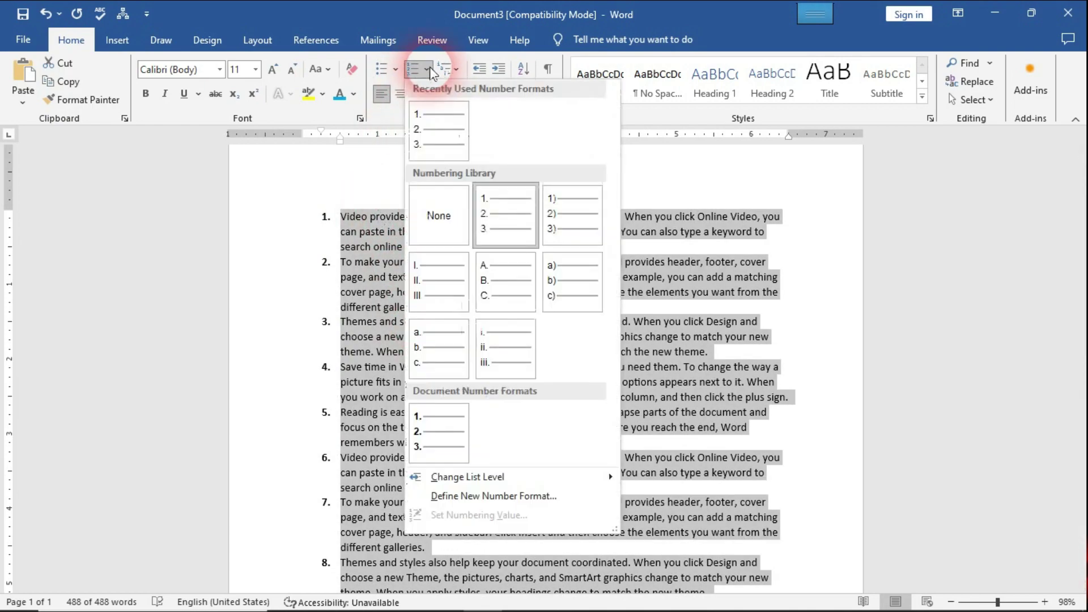
{"action": "left_click", "coordinate": [554, 214]}
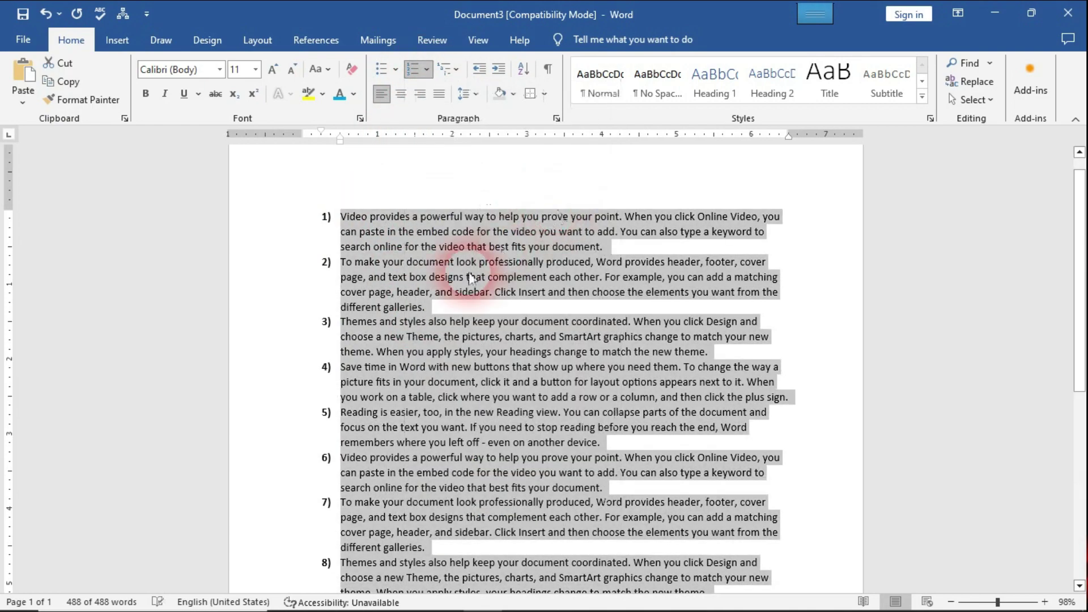
{"action": "left_click", "coordinate": [427, 69]}
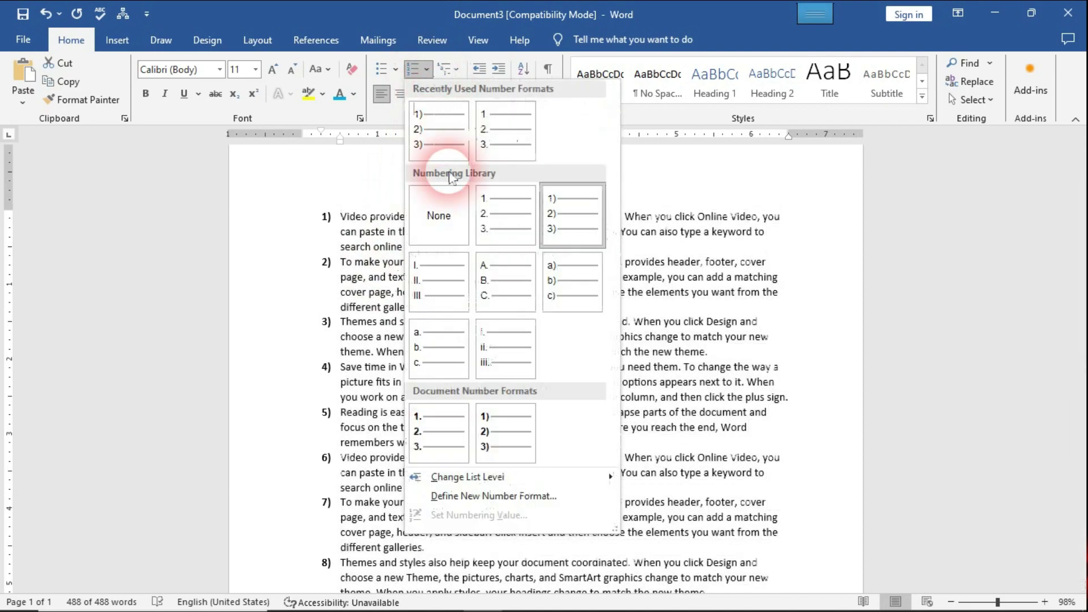
{"action": "left_click", "coordinate": [458, 299]}
Settle on A., B., C. capital-letter numbering for the list.
{"action": "left_click", "coordinate": [426, 69]}
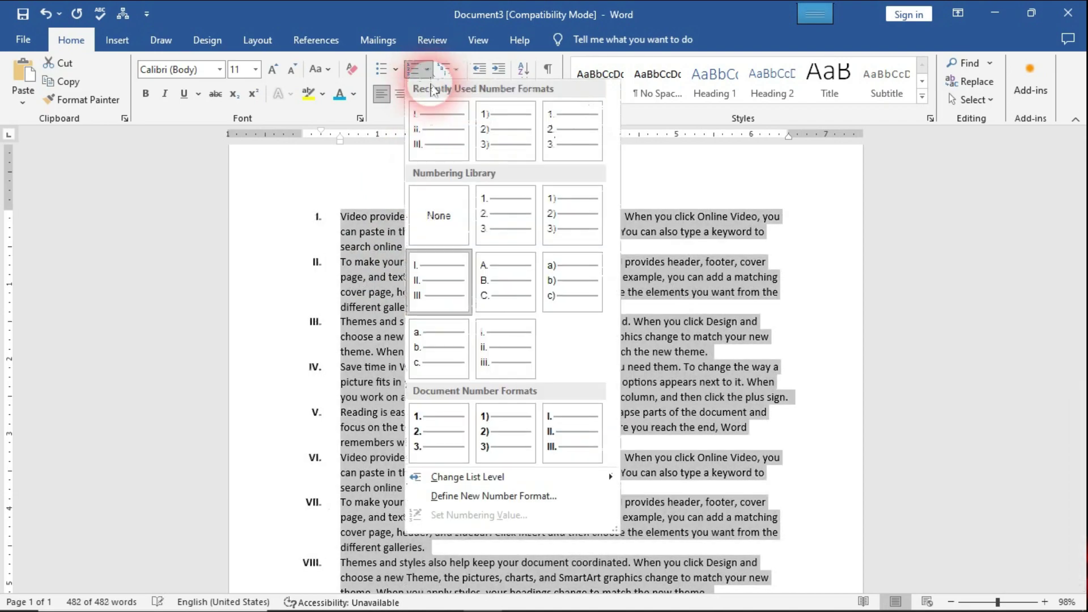
{"action": "left_click", "coordinate": [483, 292]}
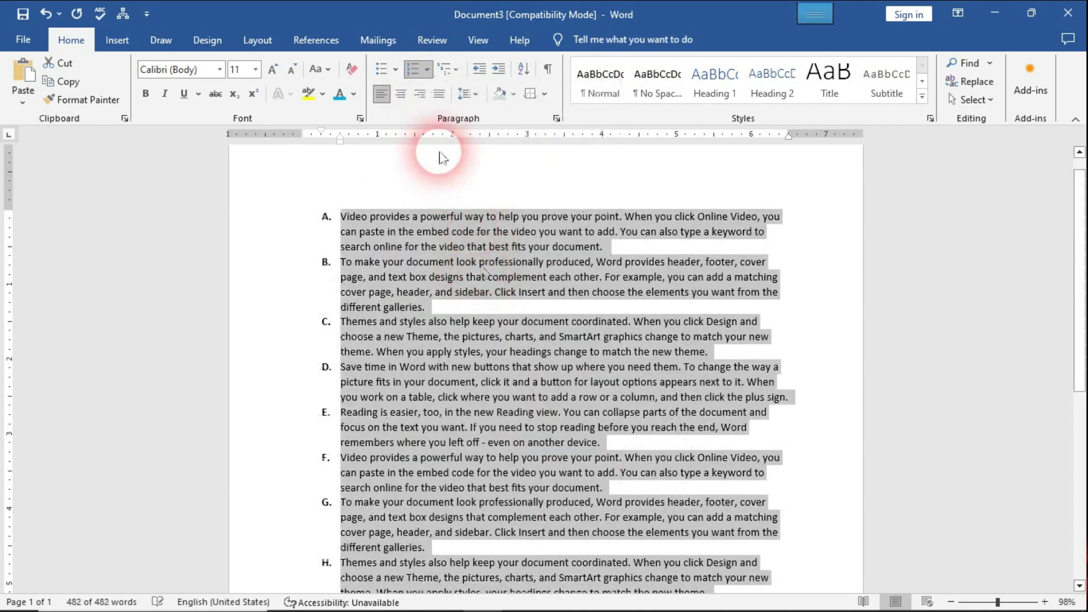
{"action": "left_click", "coordinate": [428, 78]}
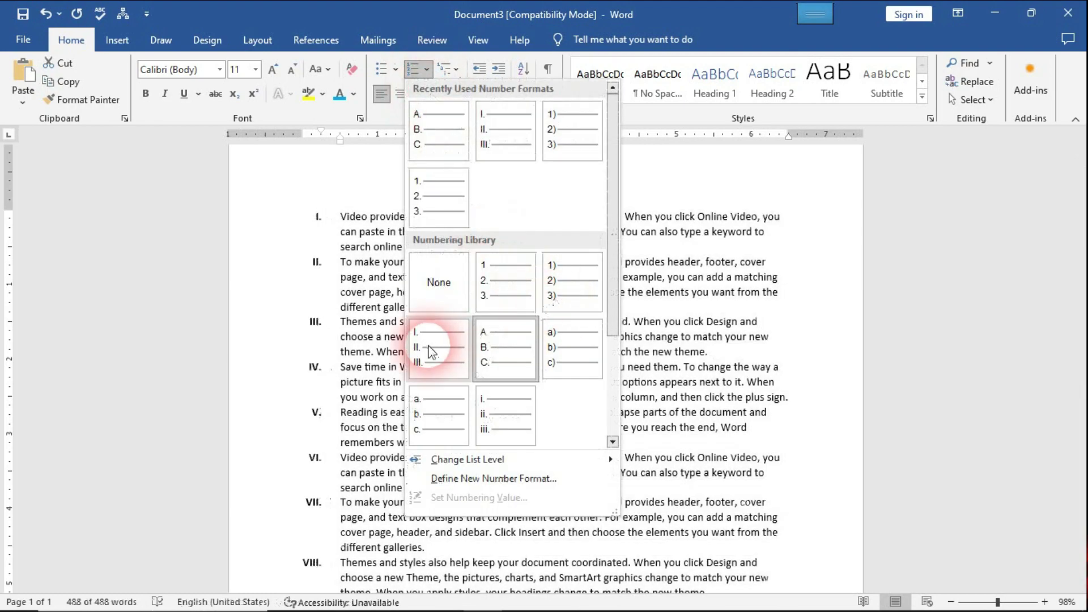
{"action": "left_click", "coordinate": [485, 354]}
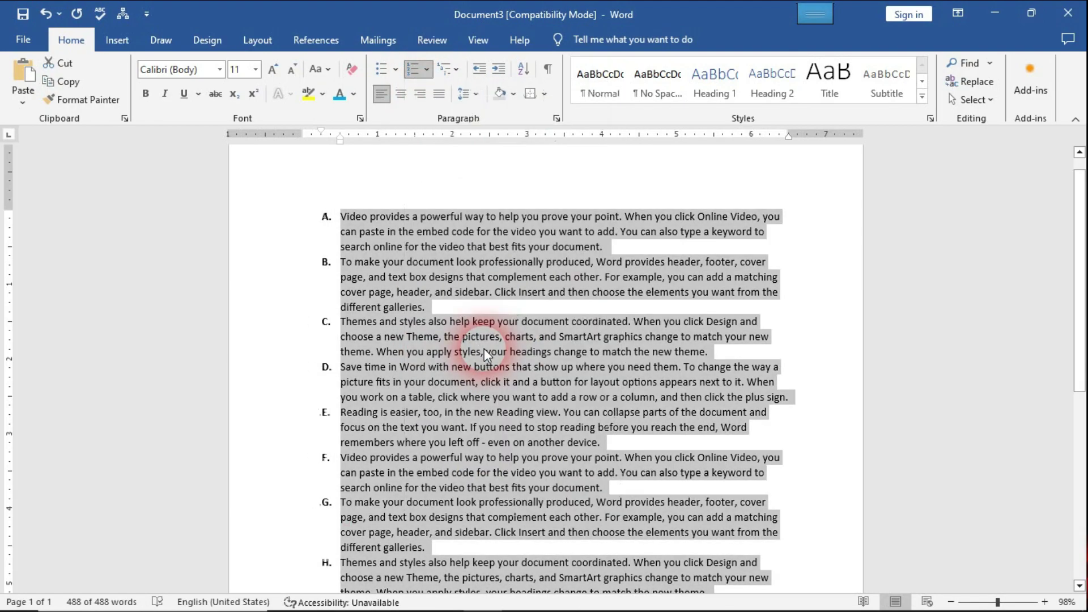
{"action": "left_click", "coordinate": [429, 78]}
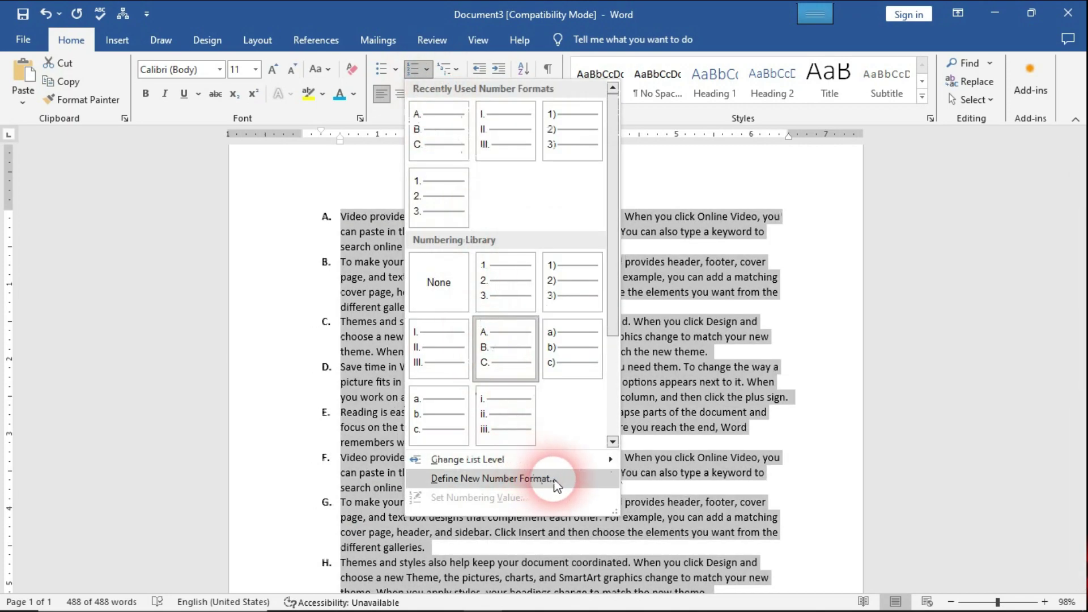
Define a क., ख., ग. number format in red font and apply it to the list.
{"action": "left_click", "coordinate": [557, 483]}
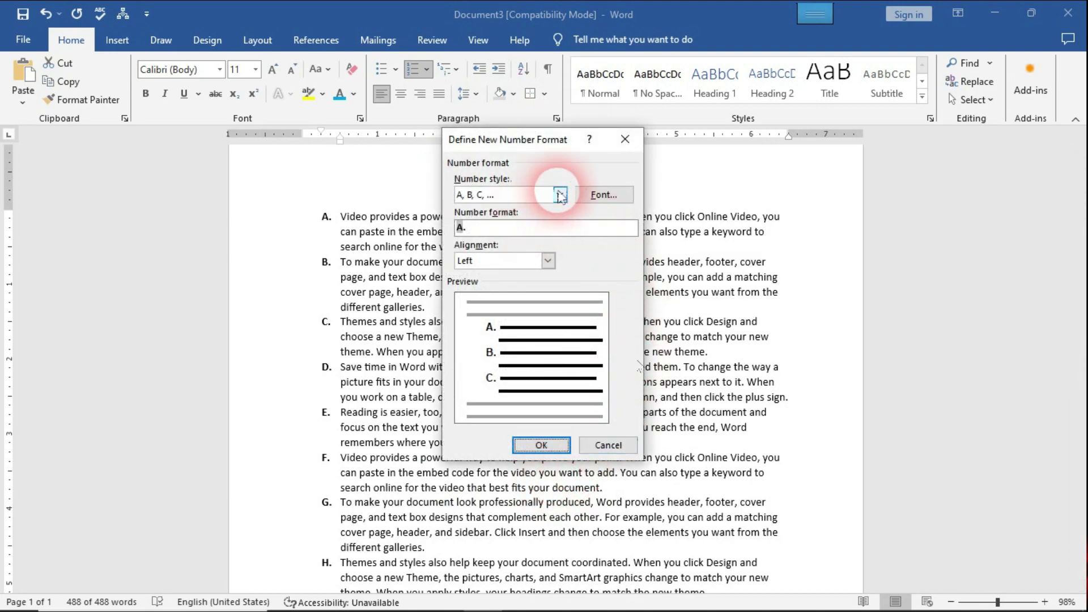
{"action": "left_click", "coordinate": [559, 194]}
{"action": "left_click_drag", "start_coordinate": [565, 238], "coordinate": [563, 258]}
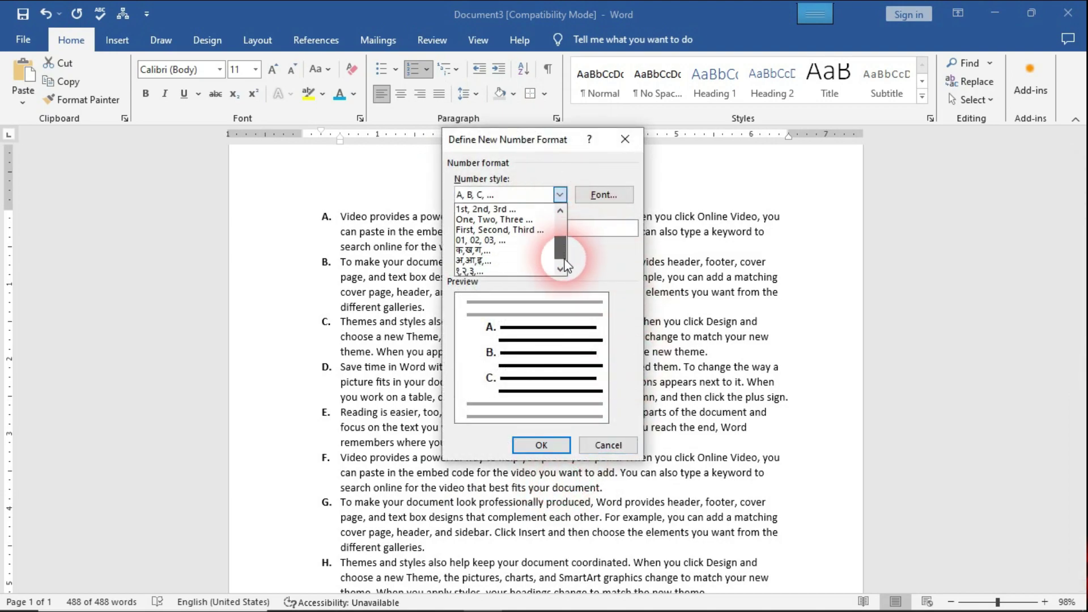
{"action": "left_click", "coordinate": [515, 251]}
{"action": "left_click", "coordinate": [559, 194]}
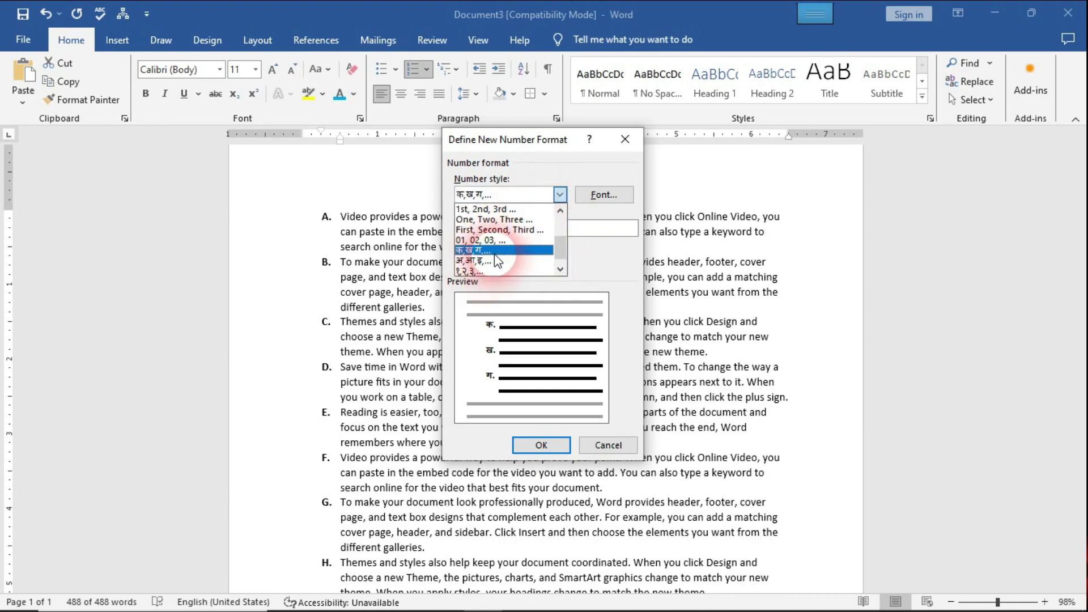
{"action": "left_click", "coordinate": [495, 252]}
{"action": "left_click", "coordinate": [603, 195]}
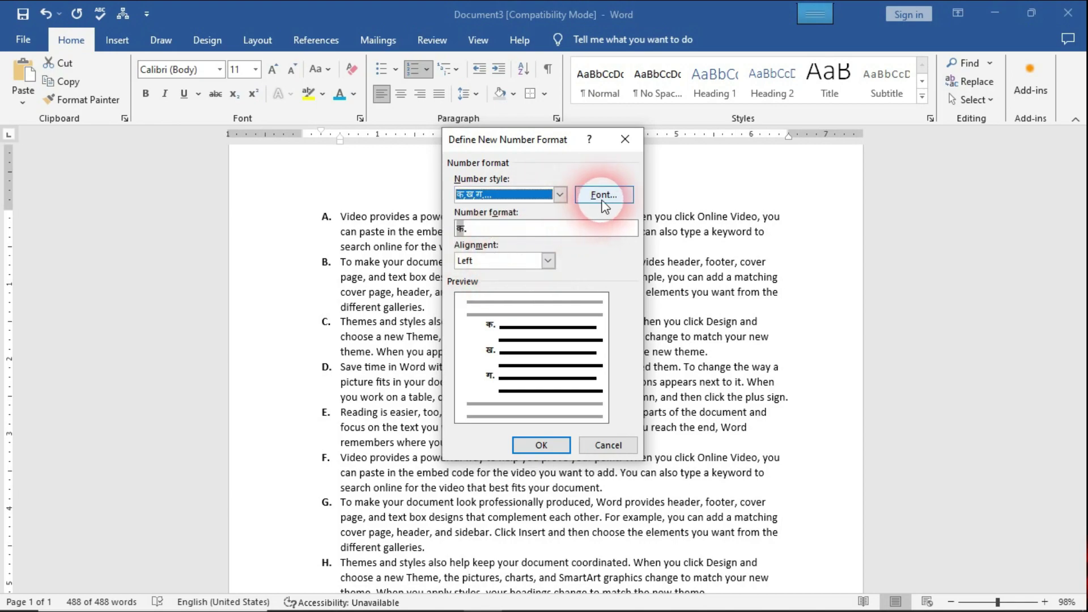
{"action": "left_click", "coordinate": [486, 297]}
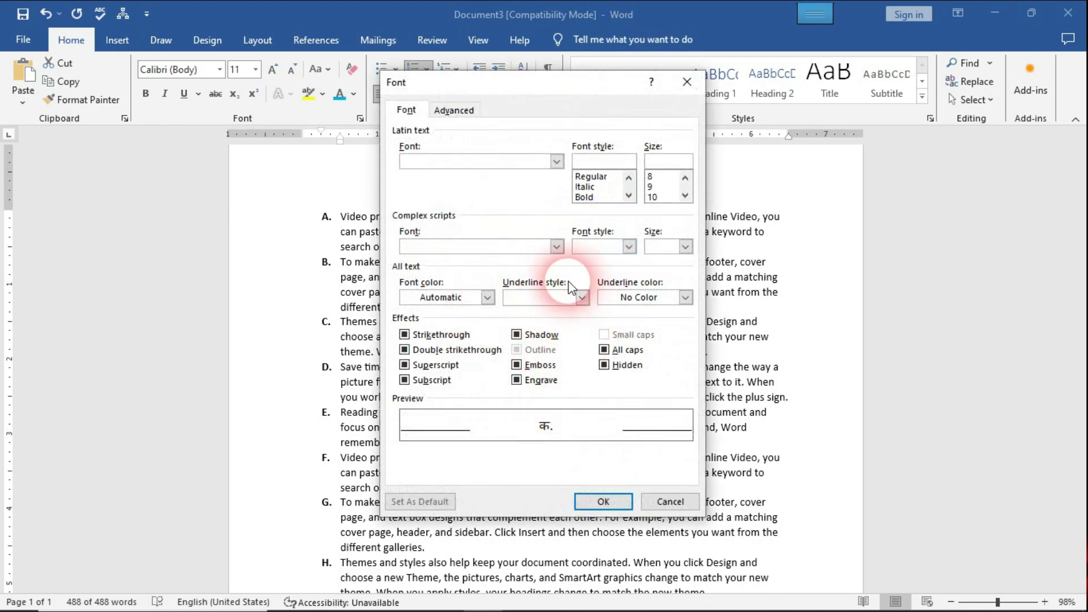
{"action": "left_click", "coordinate": [489, 298]}
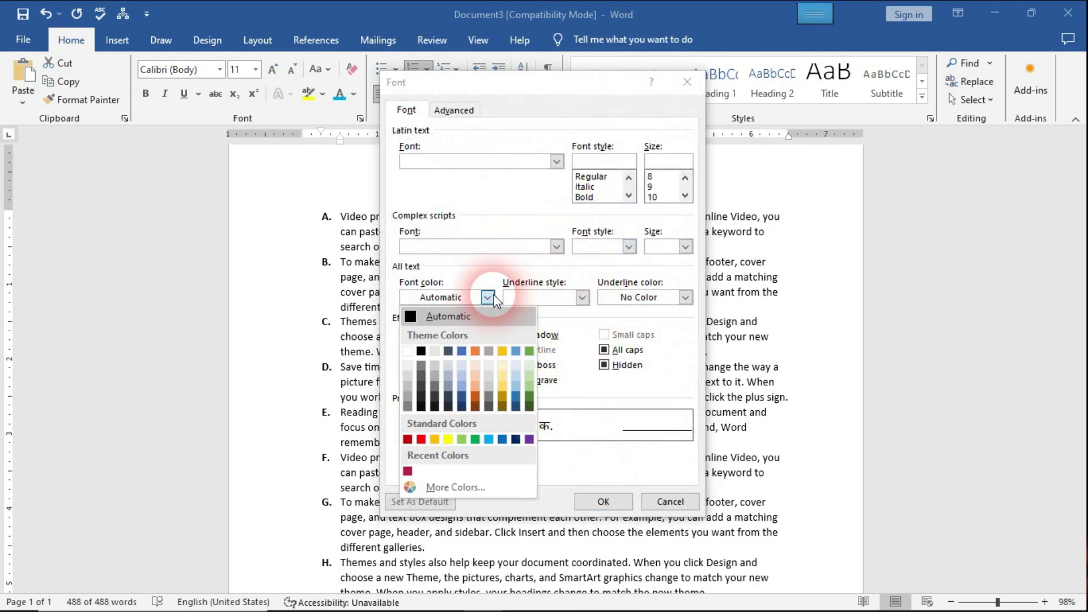
{"action": "left_click", "coordinate": [421, 440]}
{"action": "left_click", "coordinate": [578, 502]}
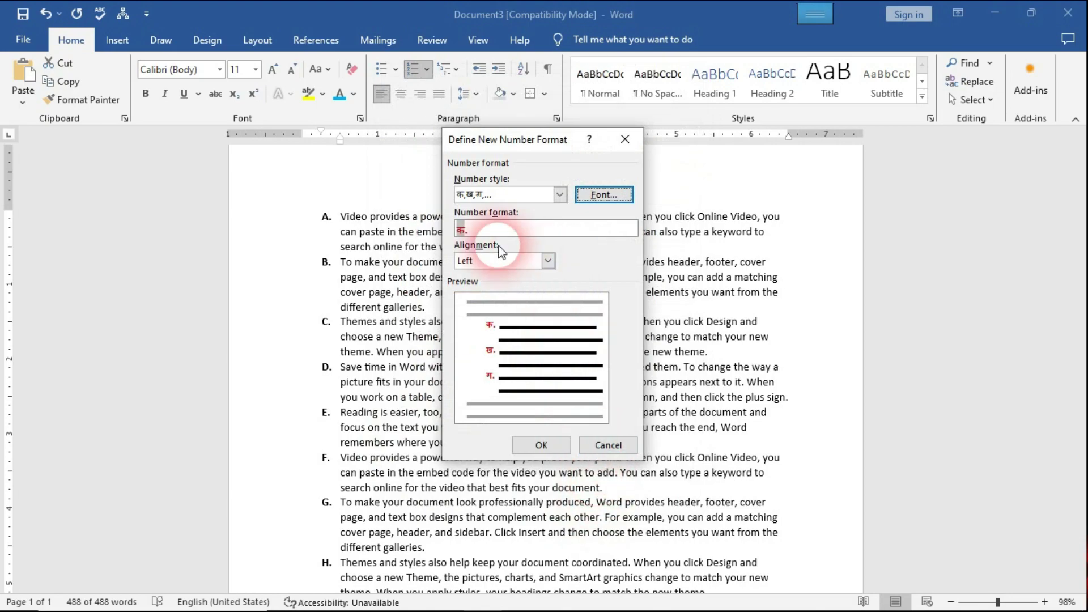
{"action": "left_click", "coordinate": [540, 445]}
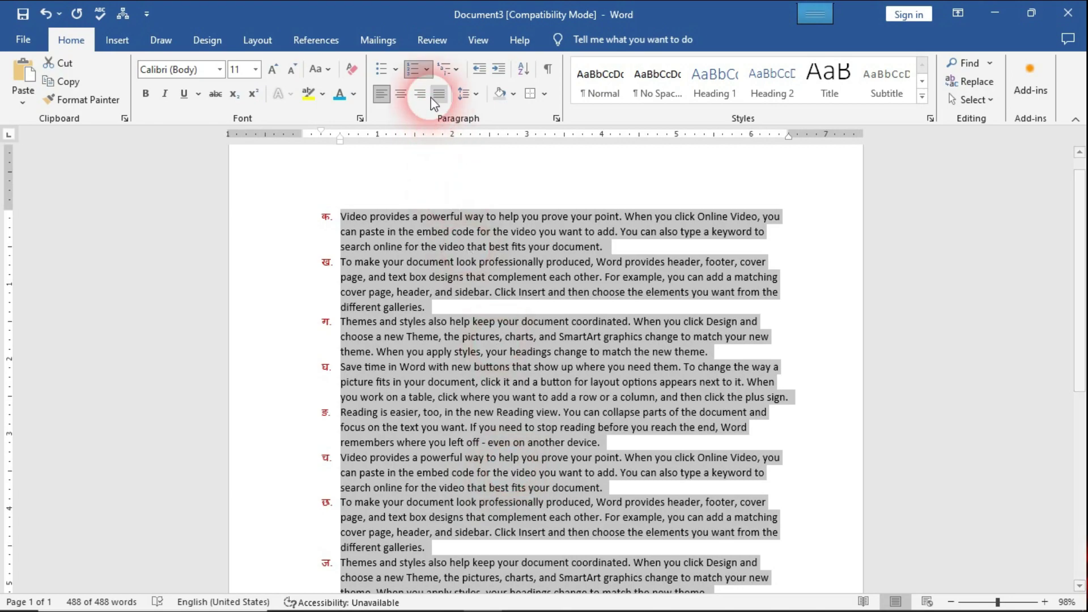
Apply 1), 2), 3) numbering so the list runs 1) through 10) in red.
{"action": "left_click", "coordinate": [426, 69]}
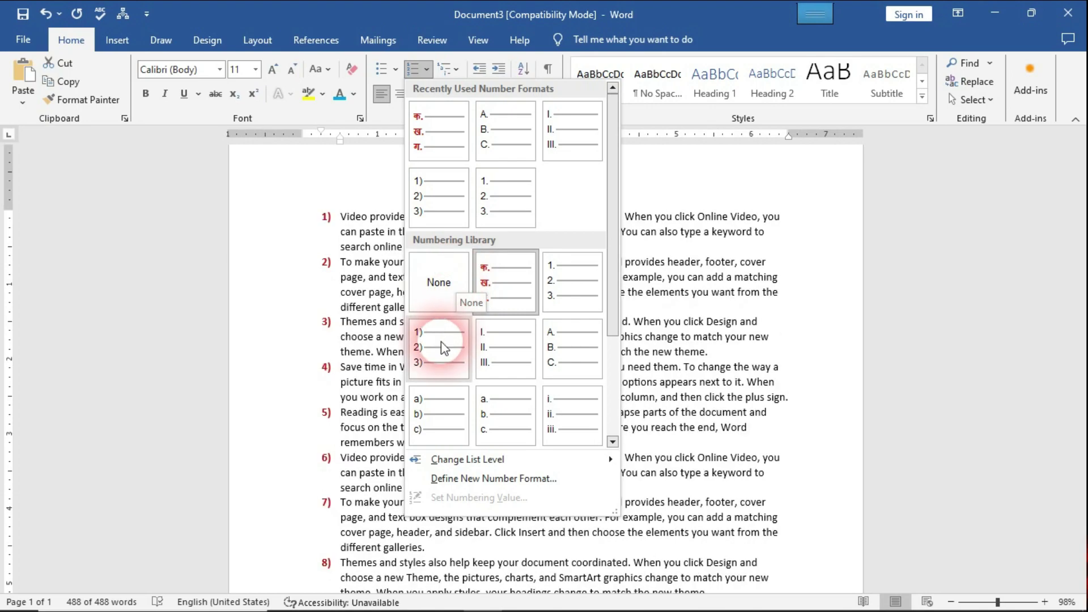
{"action": "left_click", "coordinate": [442, 349]}
{"action": "left_click", "coordinate": [446, 306]}
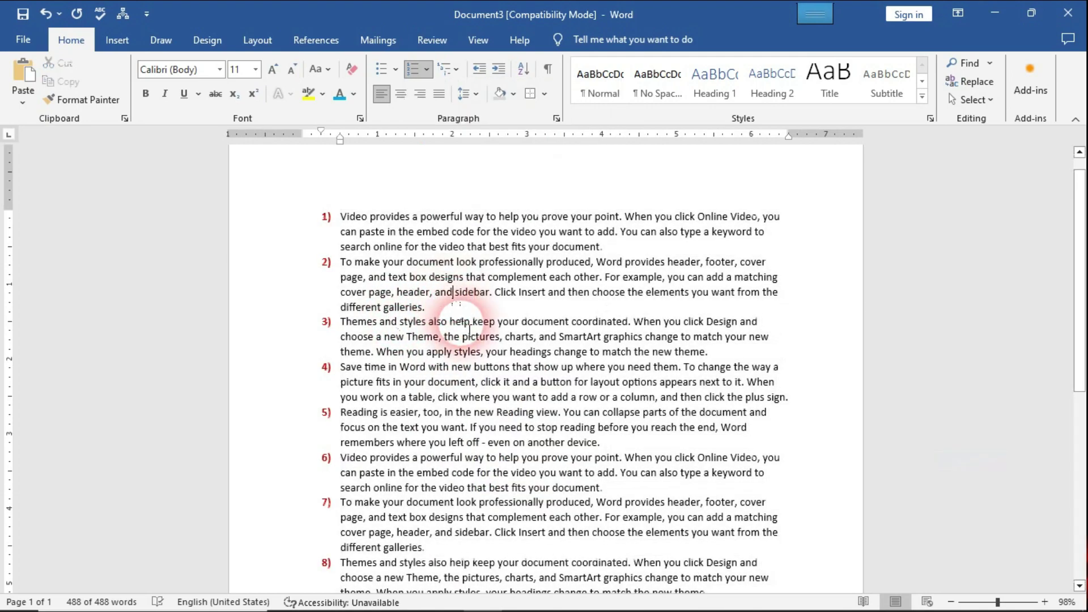
{"action": "left_click_drag", "start_coordinate": [1079, 294], "coordinate": [1082, 348]}
{"action": "left_click_drag", "start_coordinate": [1082, 453], "coordinate": [1079, 266]}
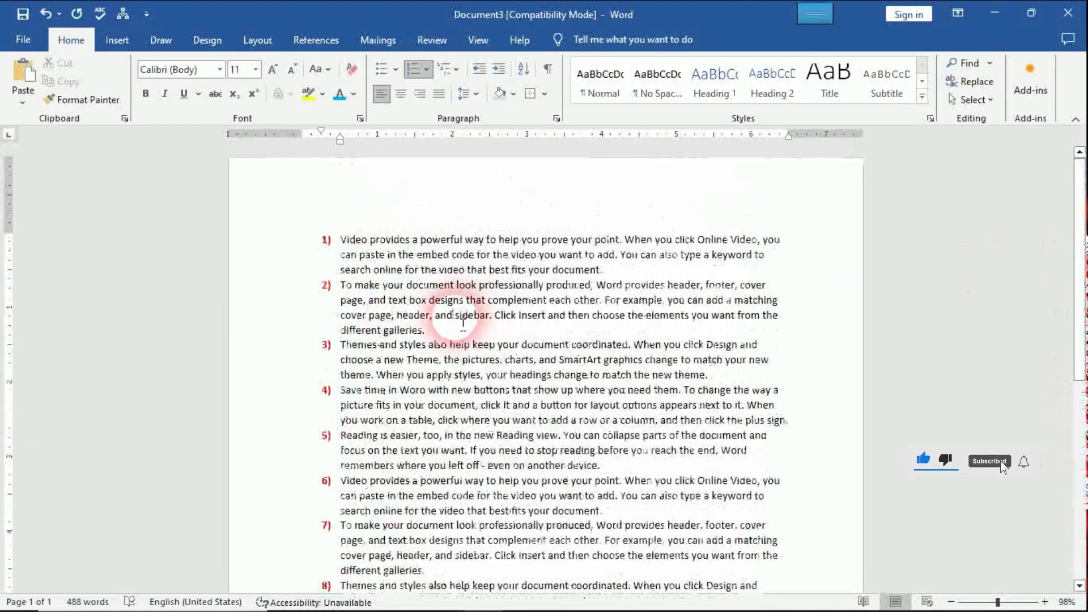
{"action": "left_click", "coordinate": [461, 337]}
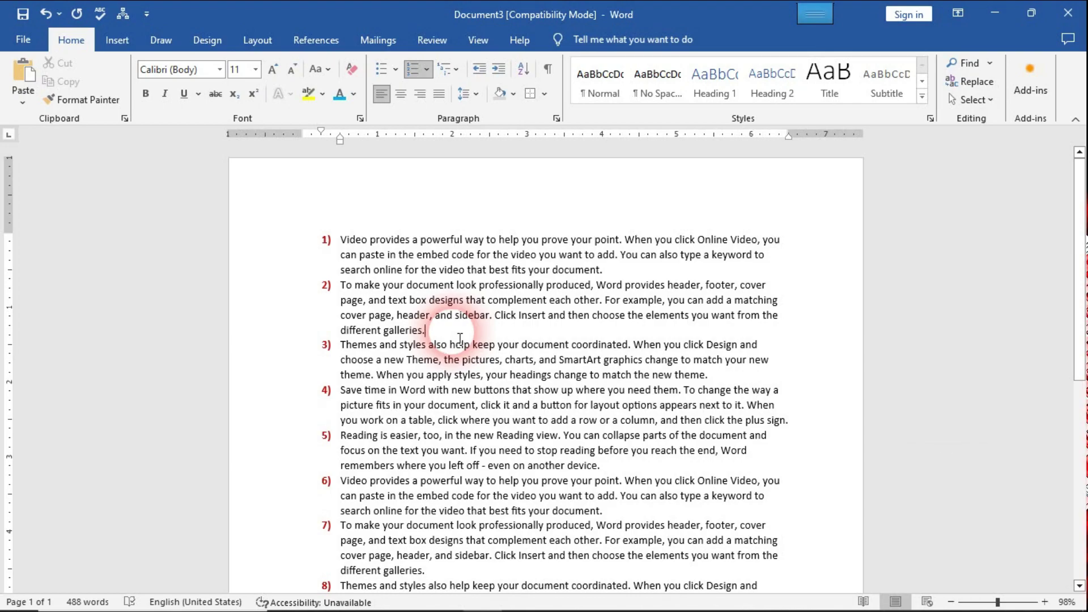
{"action": "mouse_move", "coordinate": [1080, 261]}
{"action": "left_mouse_down"}
{"action": "mouse_move", "coordinate": [1076, 487]}
{"action": "mouse_move", "coordinate": [1079, 238]}
{"action": "left_mouse_up"}
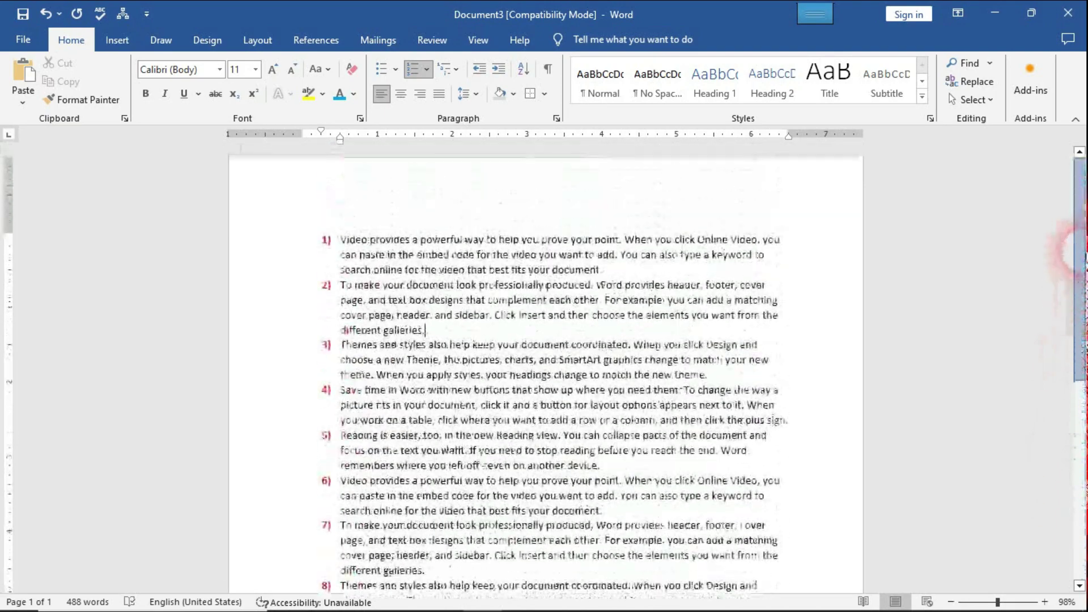
{"action": "left_click", "coordinate": [512, 318]}
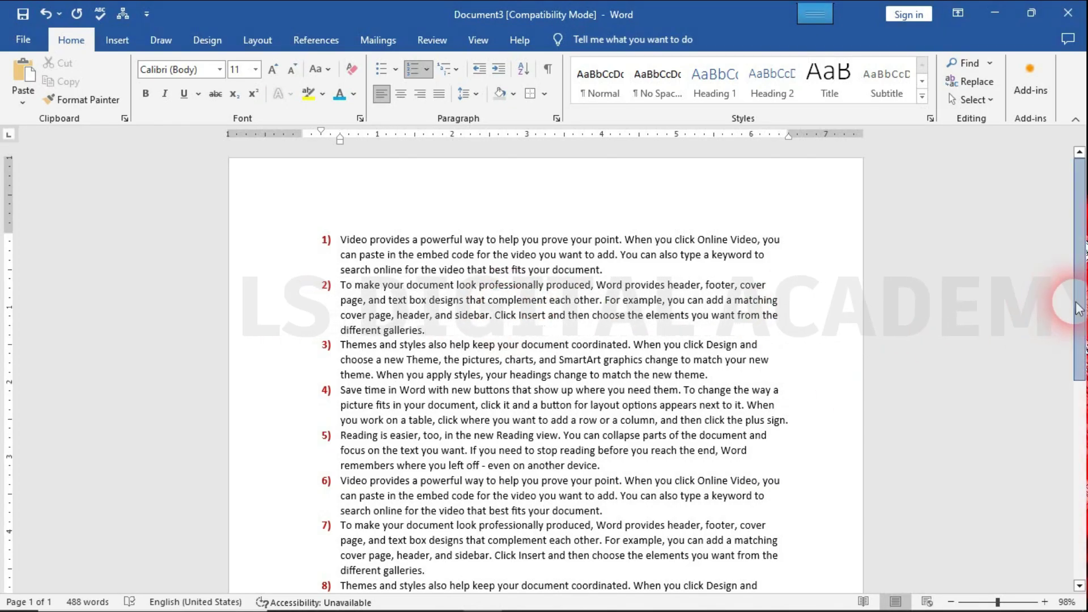
{"action": "mouse_move", "coordinate": [1081, 310]}
{"action": "left_mouse_down"}
{"action": "mouse_move", "coordinate": [1060, 531]}
{"action": "mouse_move", "coordinate": [1052, 297]}
{"action": "left_mouse_up"}
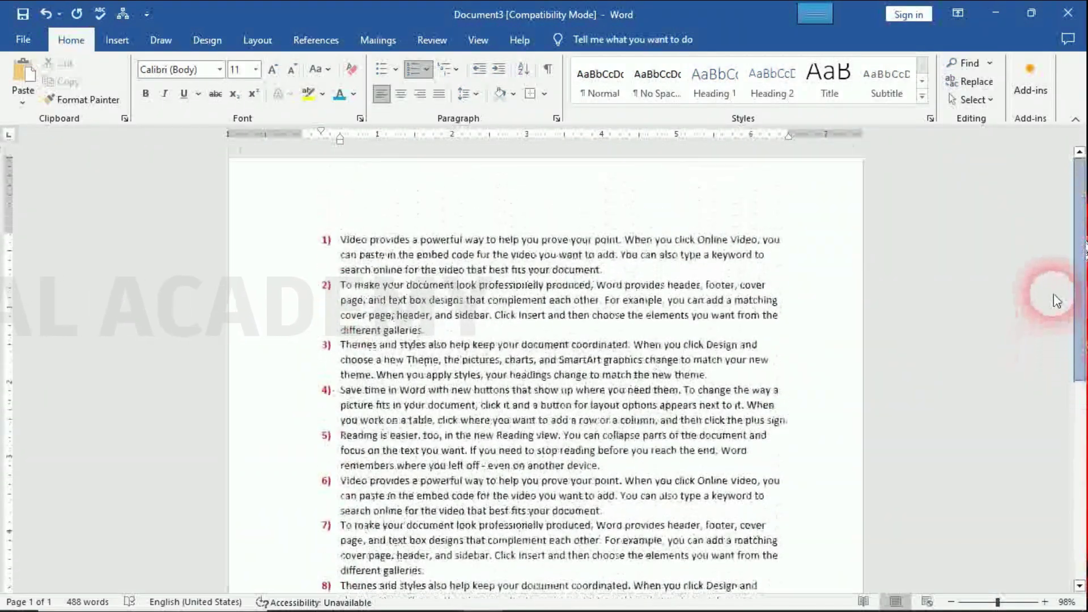
{"action": "left_click", "coordinate": [563, 322]}
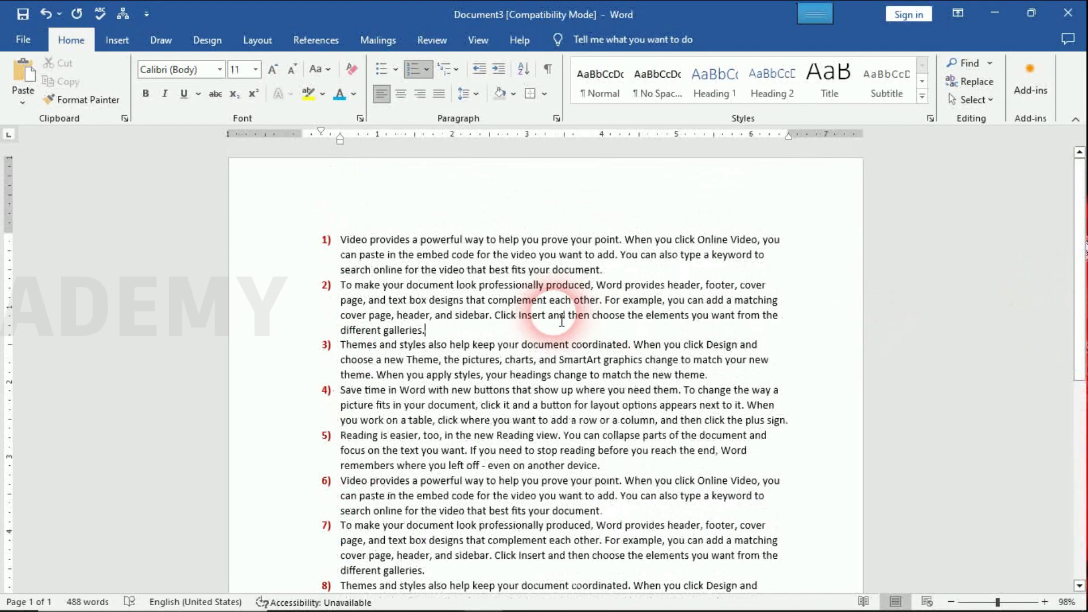
{"action": "key", "text": "ctrl+a"}
Set the numbering value to 11 so the red list runs 11) through 20).
{"action": "left_click", "coordinate": [426, 69]}
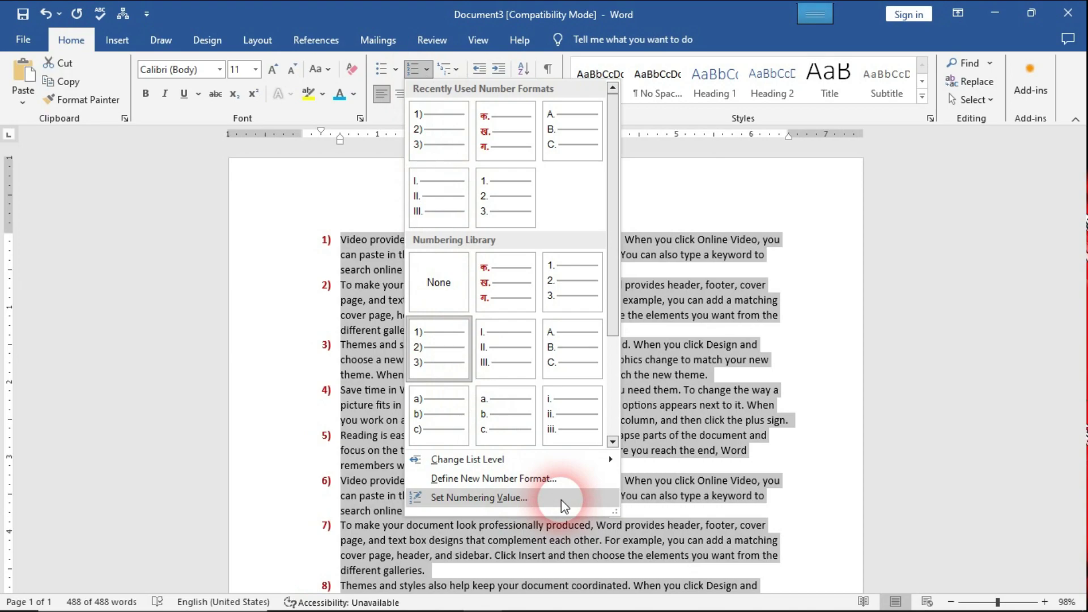
{"action": "left_click", "coordinate": [561, 500]}
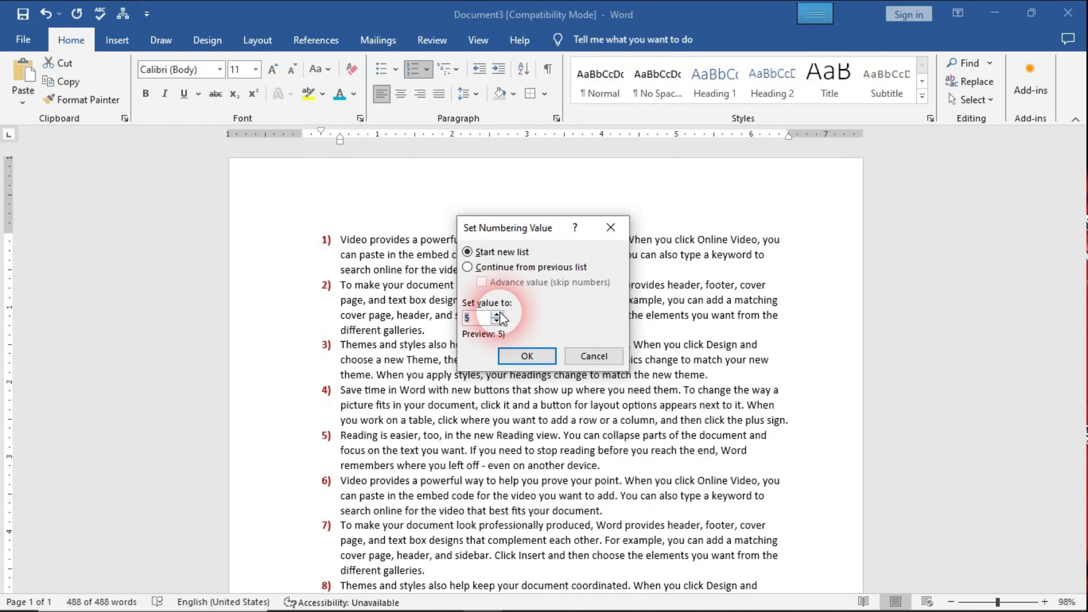
{"action": "type", "text": "11"}
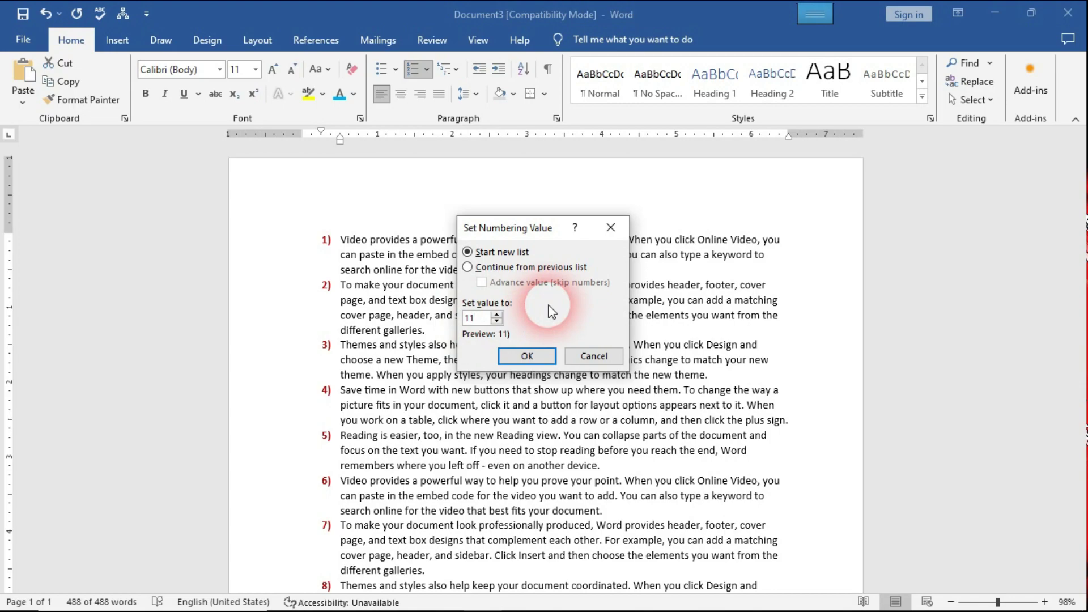
{"action": "left_click", "coordinate": [527, 355]}
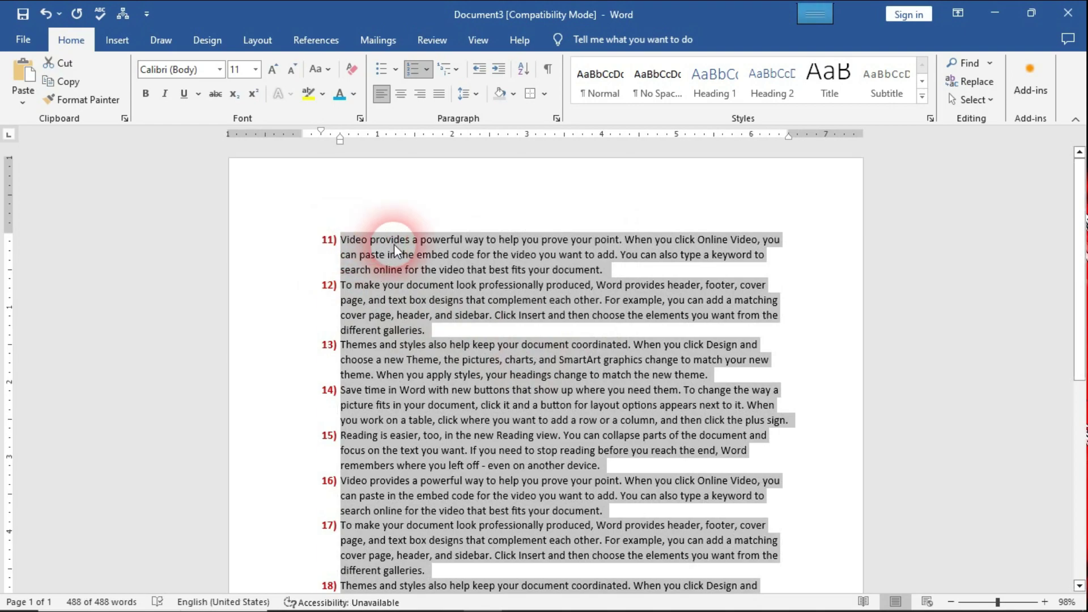
{"action": "left_click", "coordinate": [462, 332]}
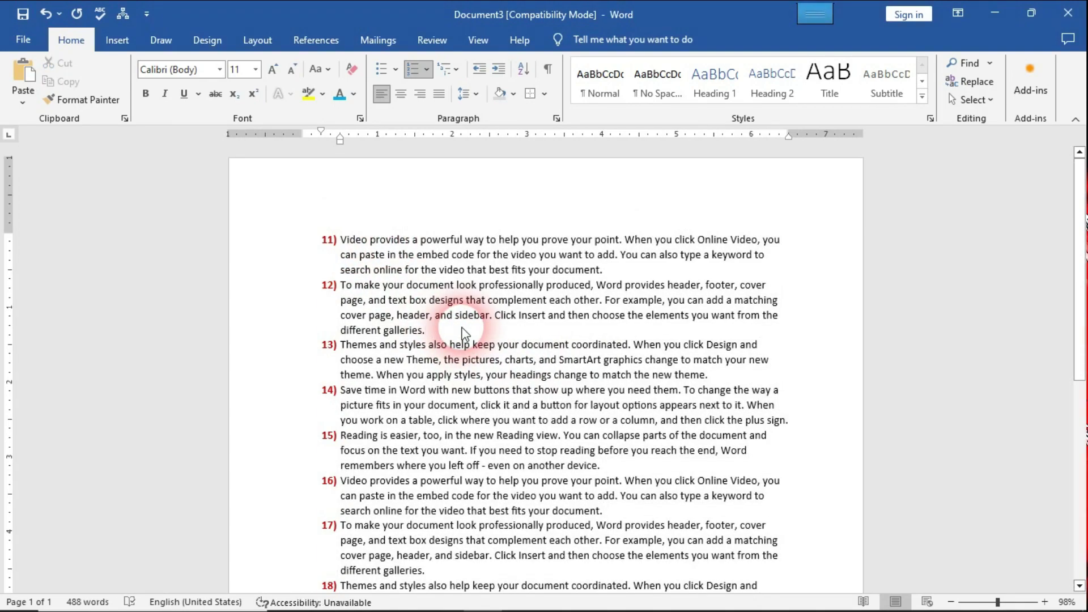